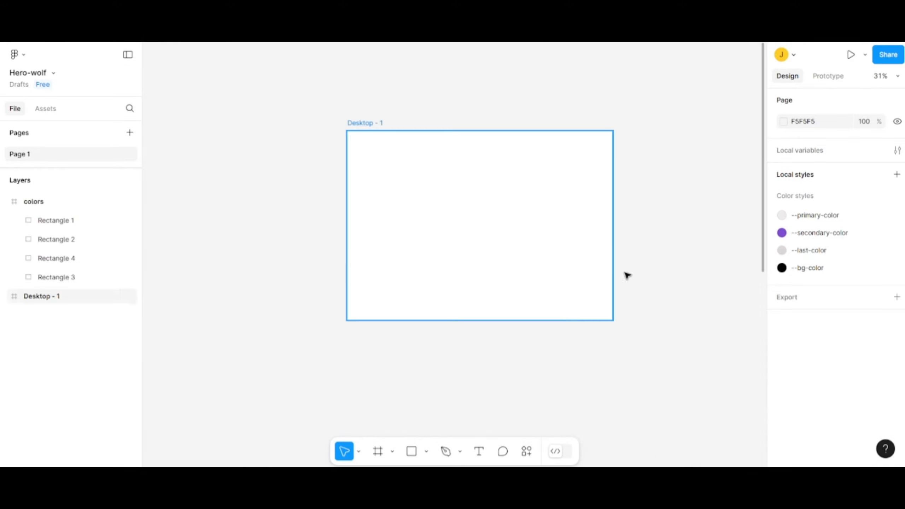
# - Add a 1440×1024 Desktop frame and place it beside the Desktop - 1 frame with a gap between them
pyautogui.click(393, 452)
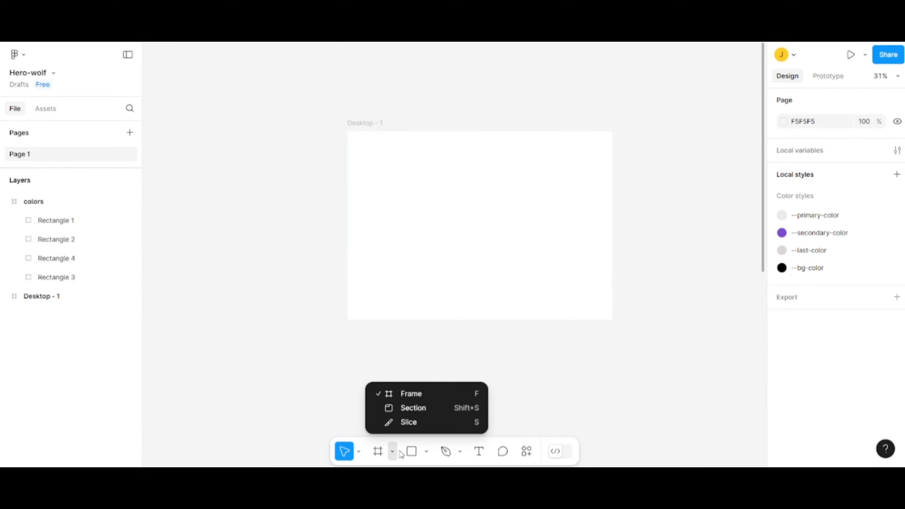
pyautogui.click(421, 389)
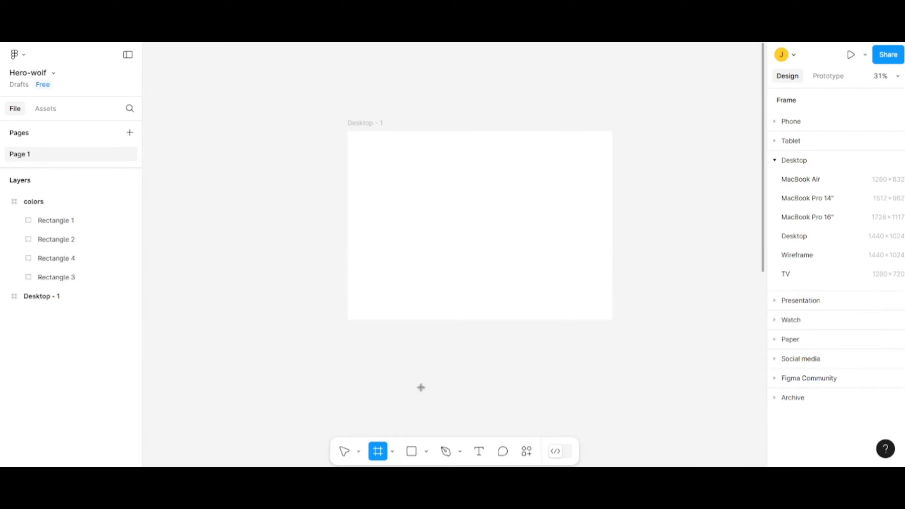
pyautogui.click(804, 236)
pyautogui.moveTo(610, 216); pyautogui.dragTo(205, 205)
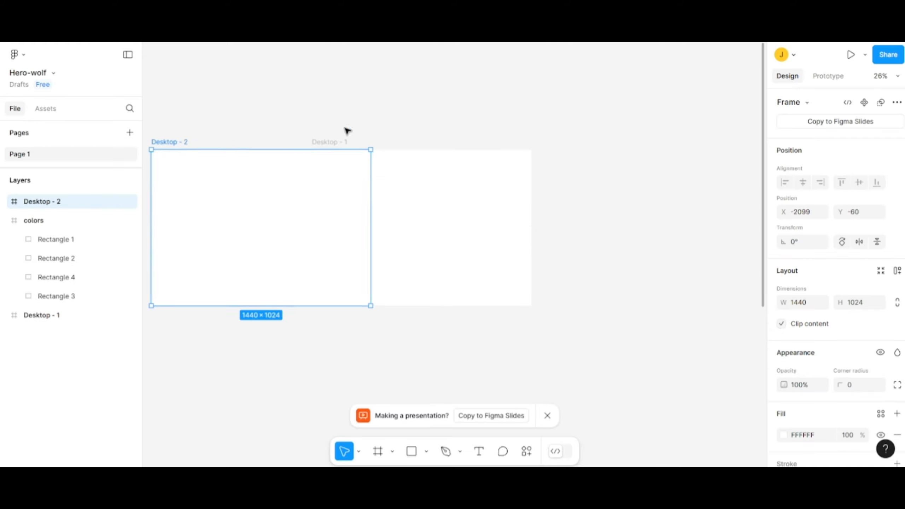
pyautogui.moveTo(371, 102); pyautogui.dragTo(585, 117)
pyautogui.moveTo(464, 250); pyautogui.dragTo(376, 251)
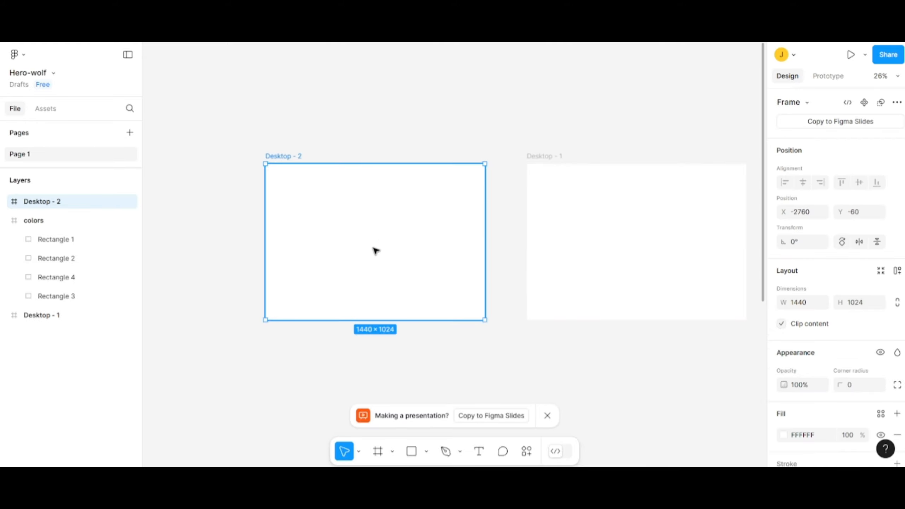
# - Set the new Desktop - 2 frame's height to 80
pyautogui.click(860, 303)
pyautogui.write('80')
pyautogui.press('Return')
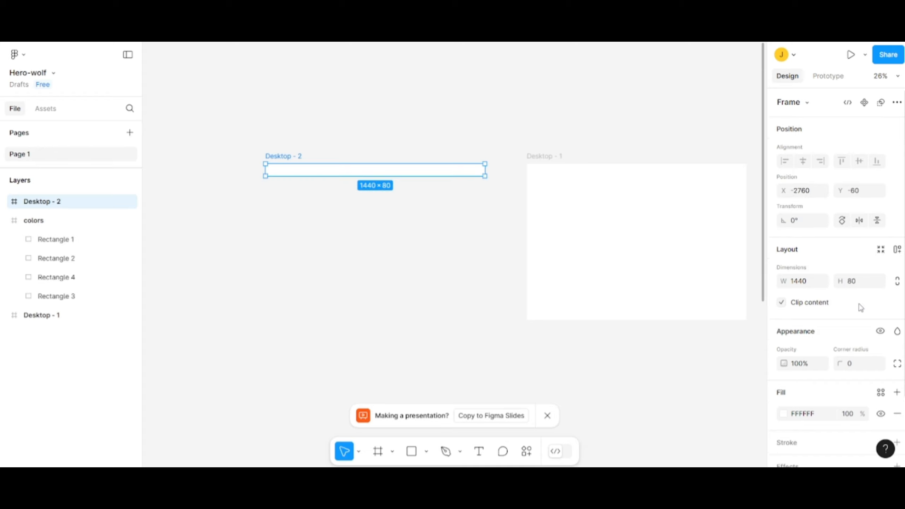
# - Convert the Desktop - 2 frame into a component
pyautogui.scroll(5, 363, 167)
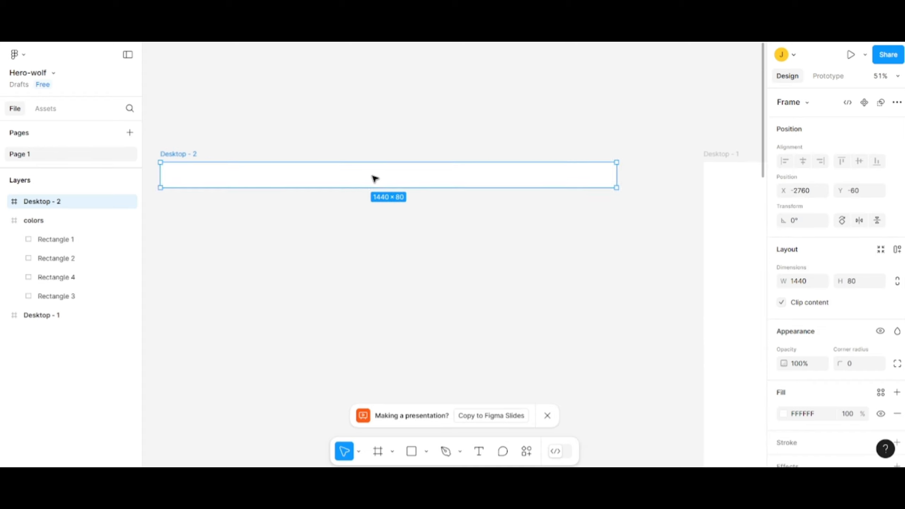
pyautogui.moveTo(410, 246); pyautogui.dragTo(459, 255)
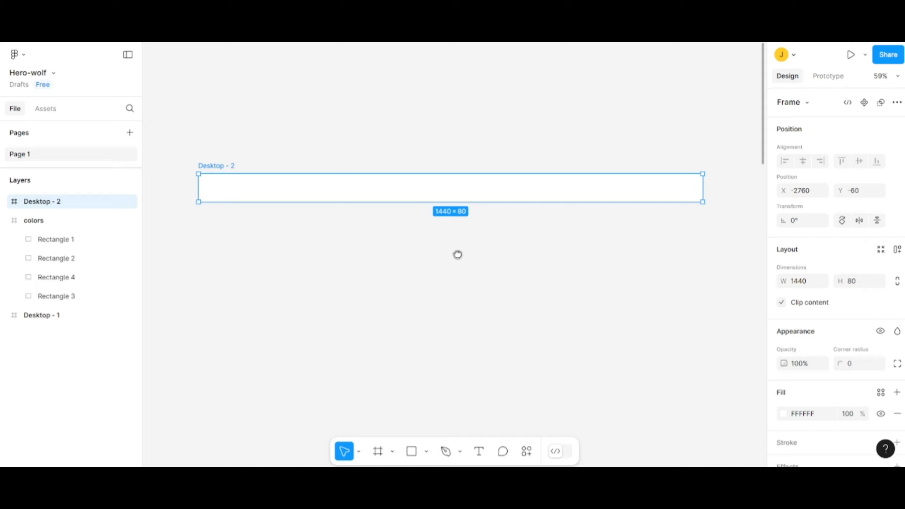
pyautogui.rightClick(460, 193)
pyautogui.moveTo(499, 354)
pyautogui.click(499, 319)
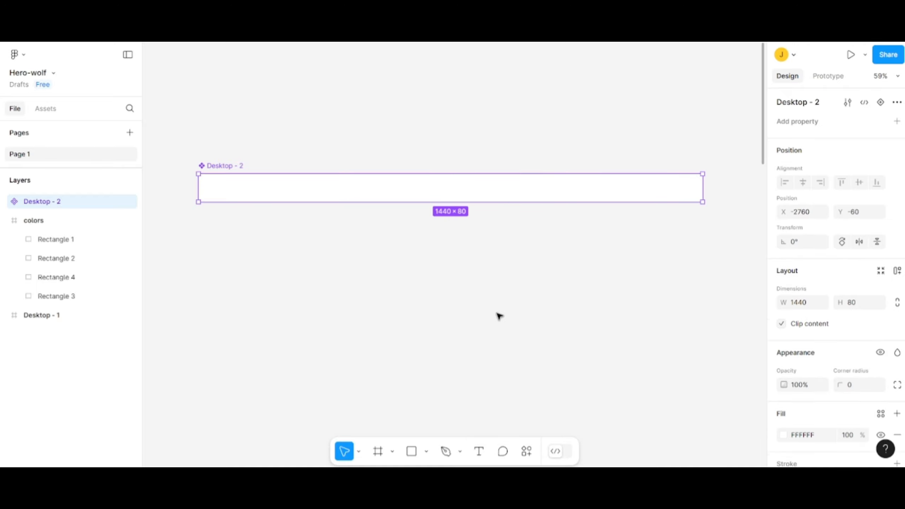
# - Rename the Desktop - 2 component as Navbar
pyautogui.doubleClick(229, 168)
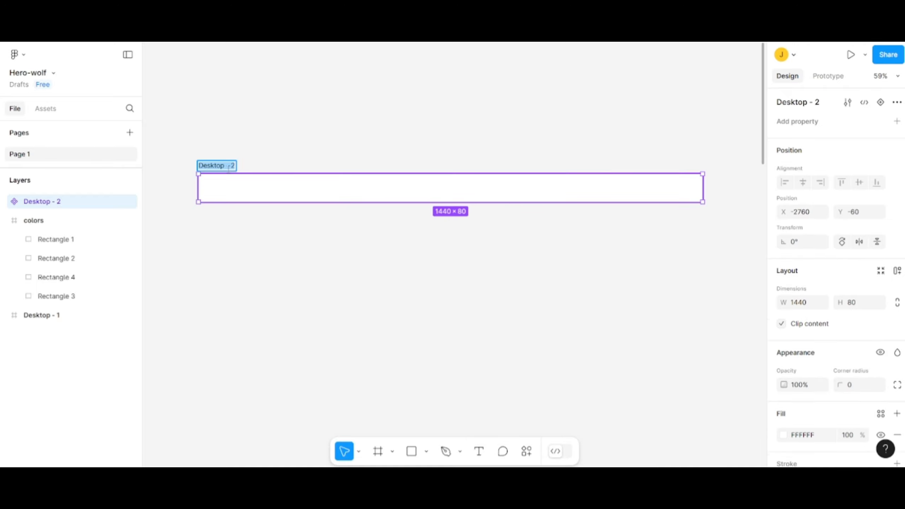
pyautogui.write('Navbar')
pyautogui.click(314, 234)
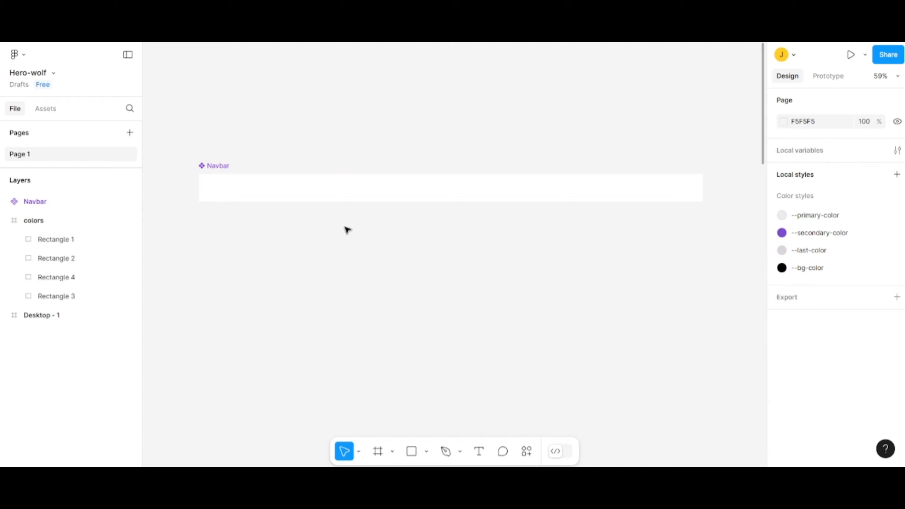
# - Apply the --bg-color style to the Navbar component's fill
pyautogui.click(394, 197)
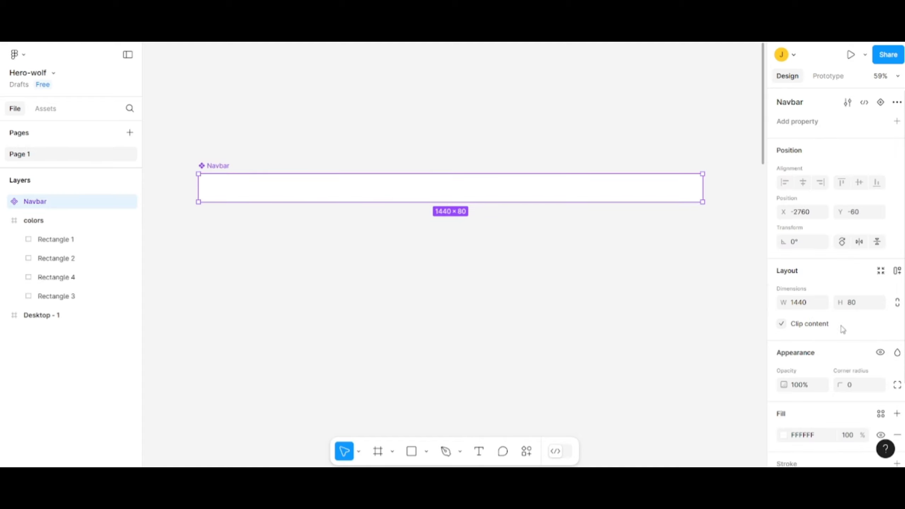
pyautogui.scroll(-3, 841, 403)
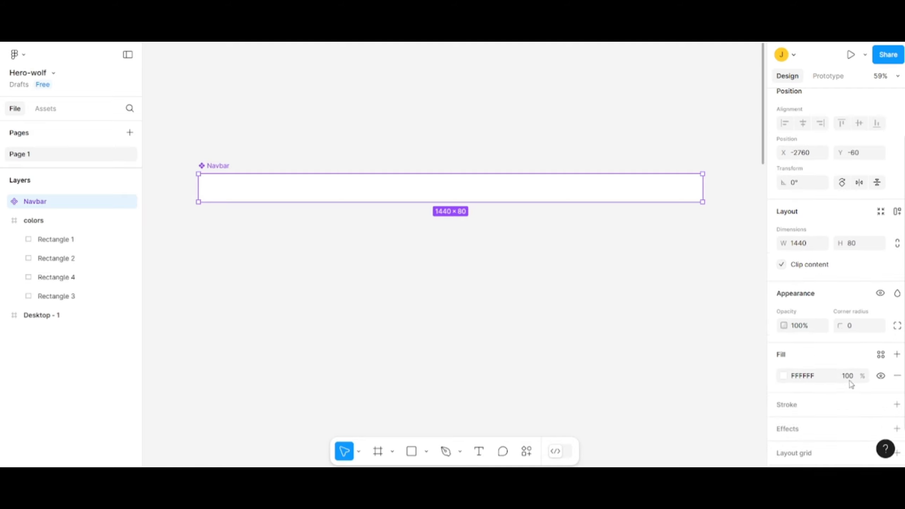
pyautogui.click(881, 355)
pyautogui.click(683, 355)
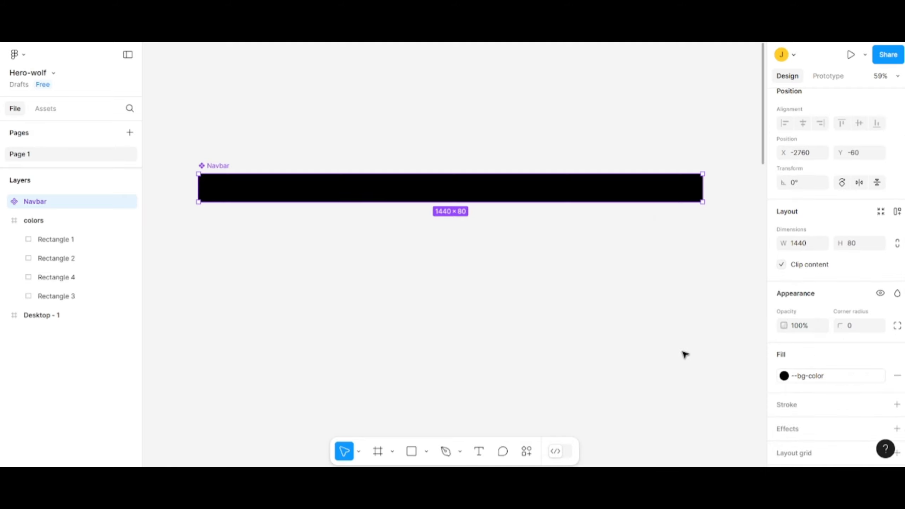
pyautogui.click(504, 272)
# - Add the text "JXPDEV" inside the Navbar near its left end
pyautogui.scroll(3, 418, 180)
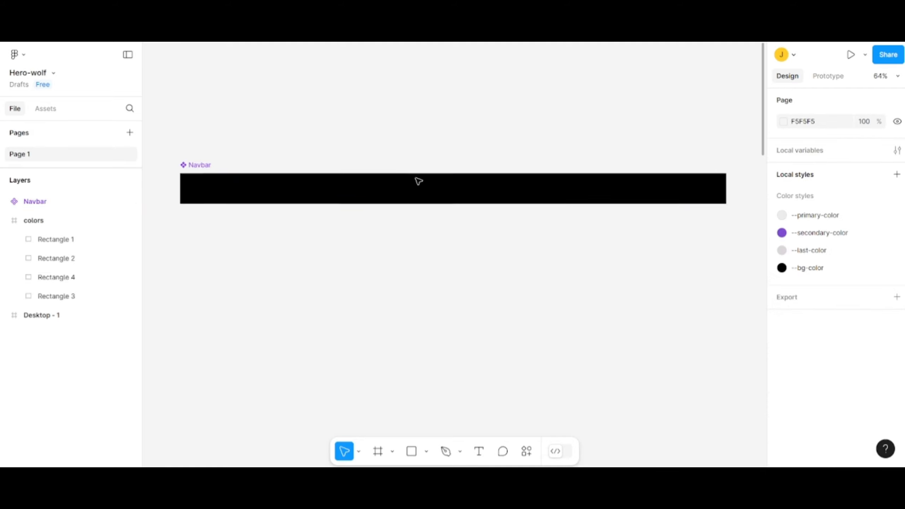
pyautogui.click(480, 451)
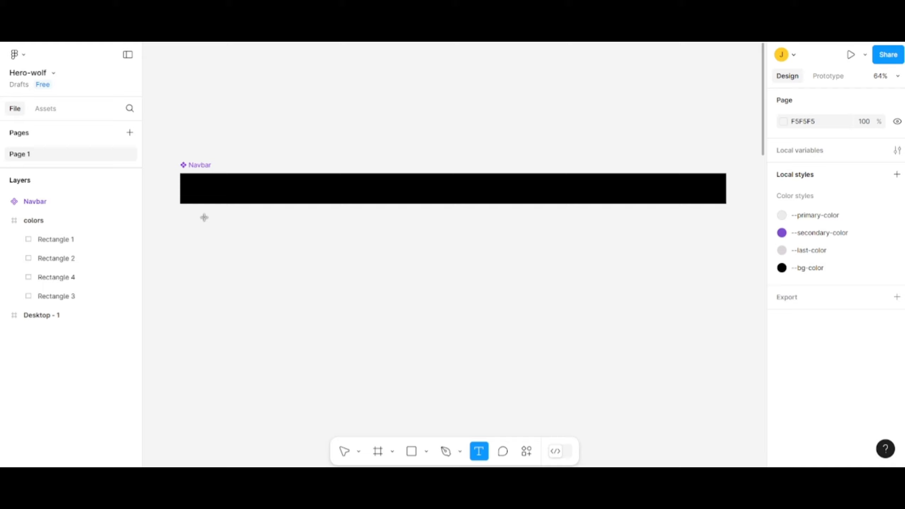
pyautogui.click(206, 186)
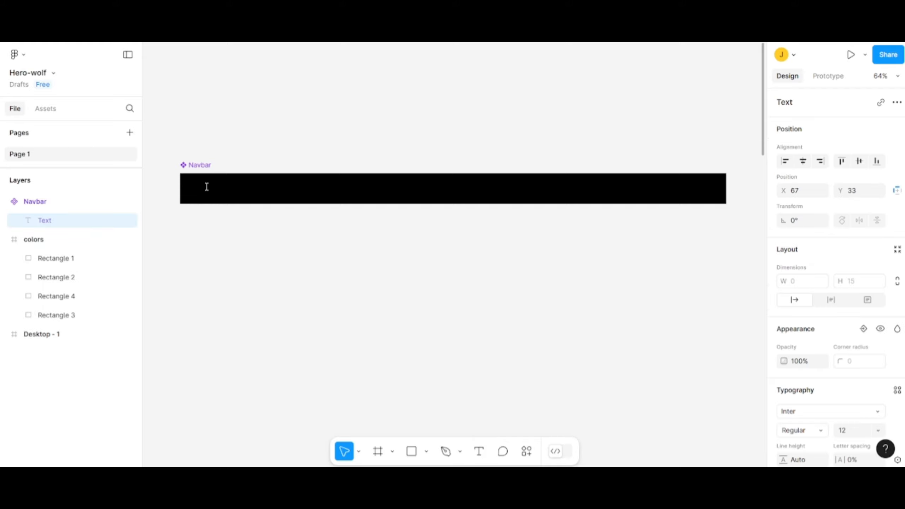
pyautogui.write('JXPDEV')
# - Try to set the JXPDEV text's font to Montserrat and its size to 20
pyautogui.scroll(-3, 836, 305)
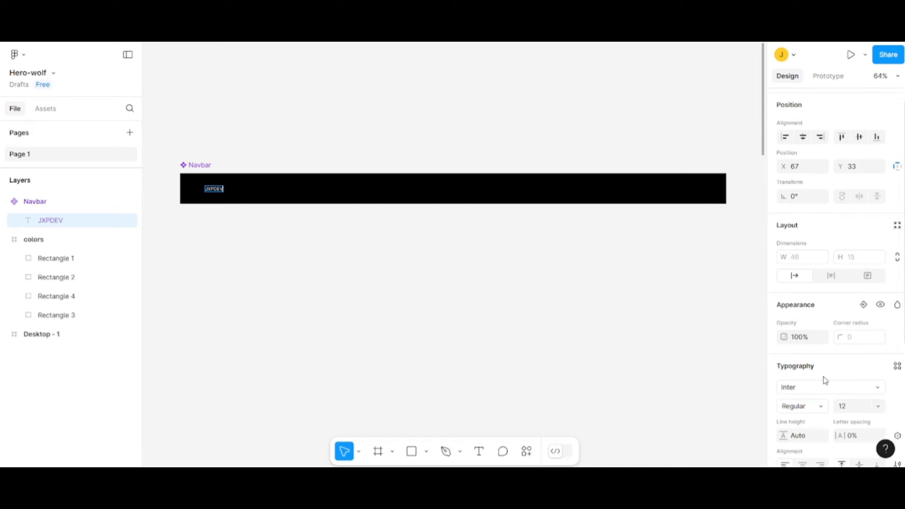
pyautogui.click(807, 295)
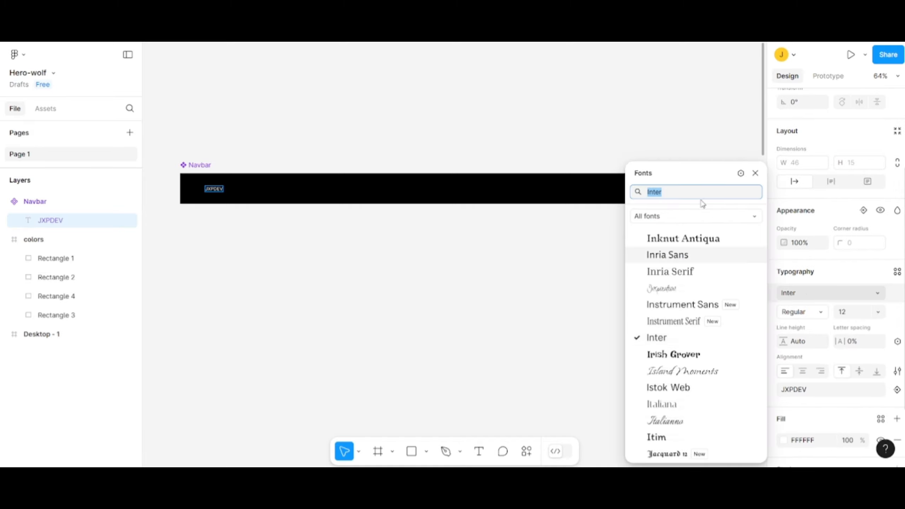
pyautogui.write('Mont')
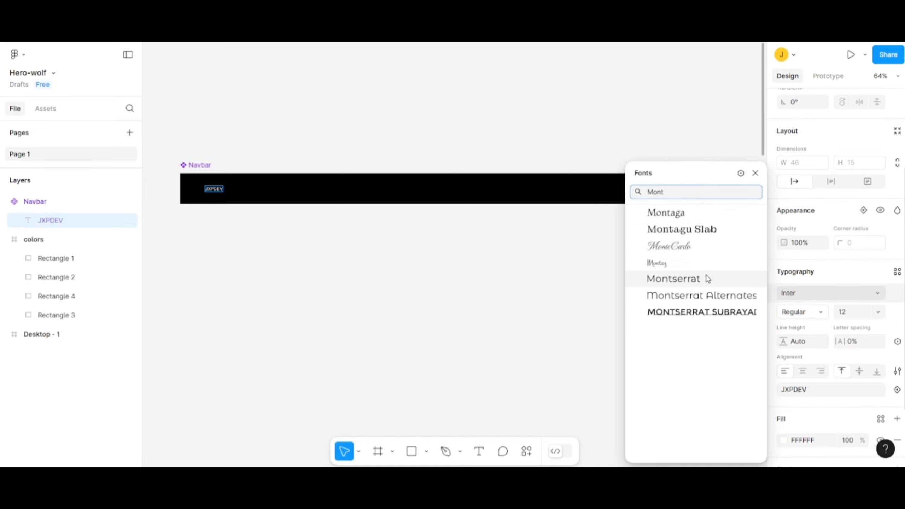
pyautogui.click(708, 280)
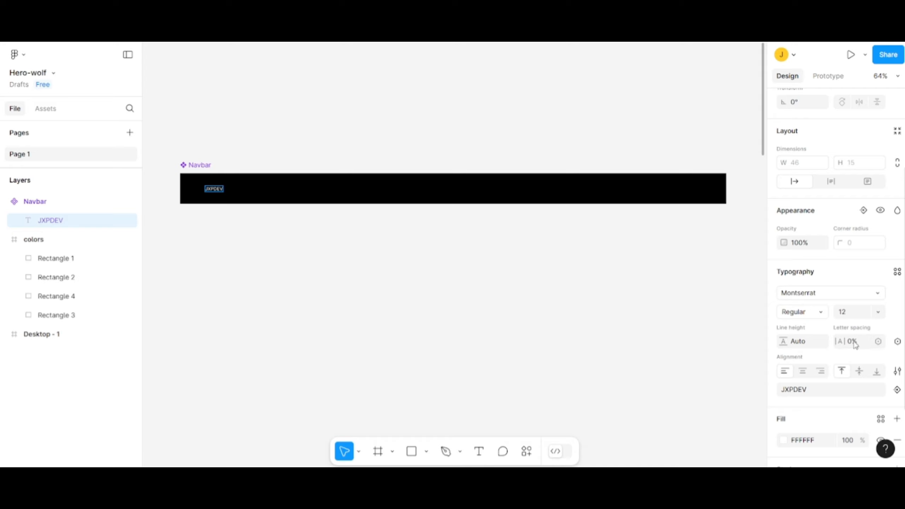
pyautogui.click(853, 313)
pyautogui.write('20')
pyautogui.press('Return')
# - Select the whole JXPDEV text and set its font to Montserrat at size 20
pyautogui.doubleClick(219, 189)
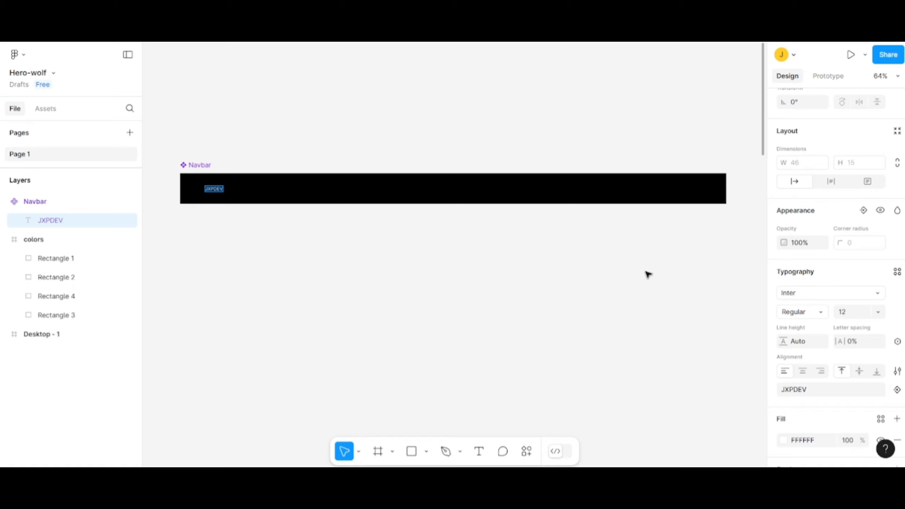
pyautogui.click(826, 293)
pyautogui.write('Mons')
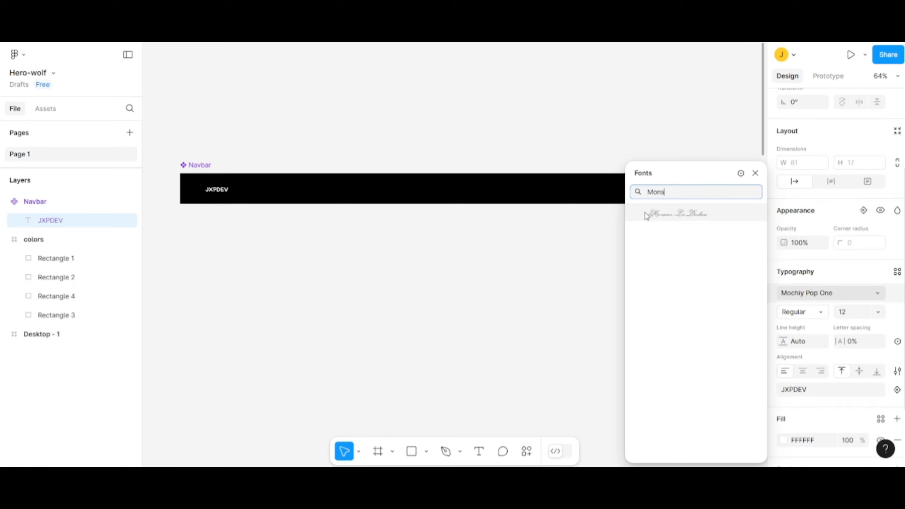
pyautogui.write('t')
pyautogui.press('BackSpace')
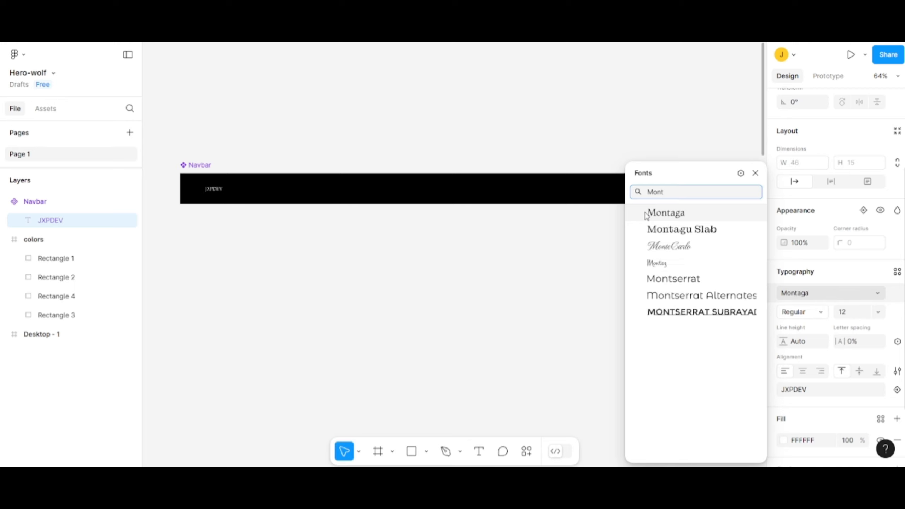
pyautogui.click(693, 282)
pyautogui.click(857, 312)
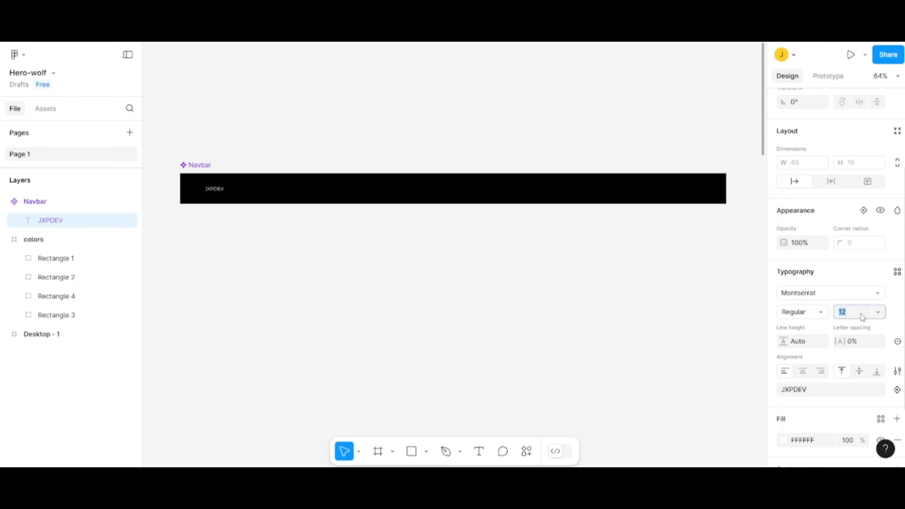
pyautogui.write('20')
pyautogui.press('Return')
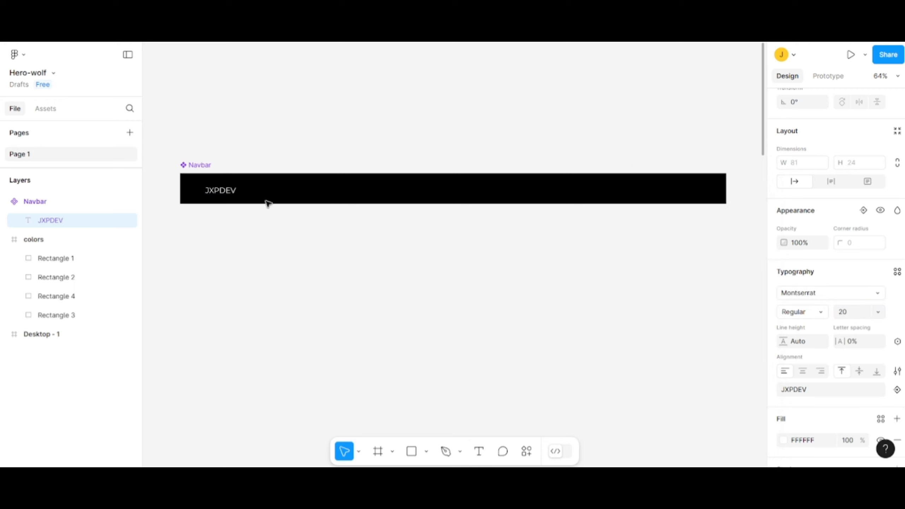
# - Add the text "Home" in the Navbar to the right of the JXPDEV text
pyautogui.scroll(2, 299, 200)
pyautogui.moveTo(366, 241); pyautogui.dragTo(368, 257)
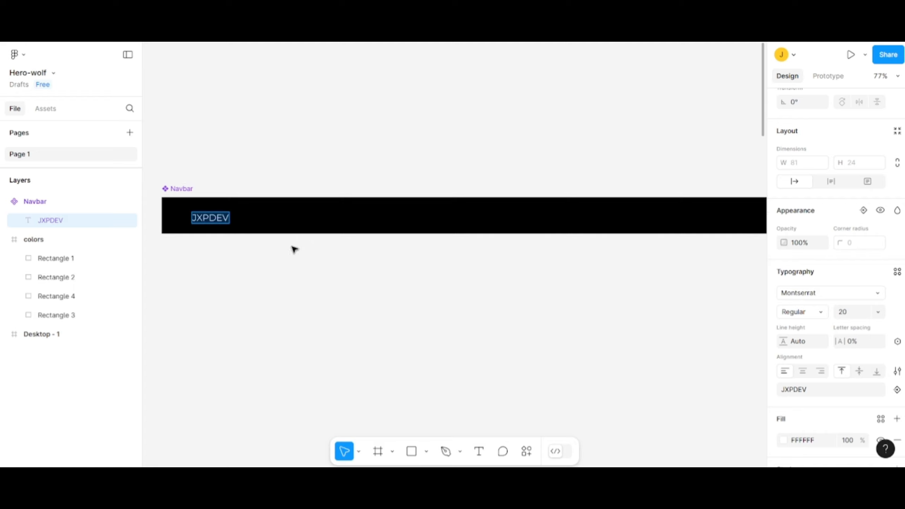
pyautogui.click(479, 451)
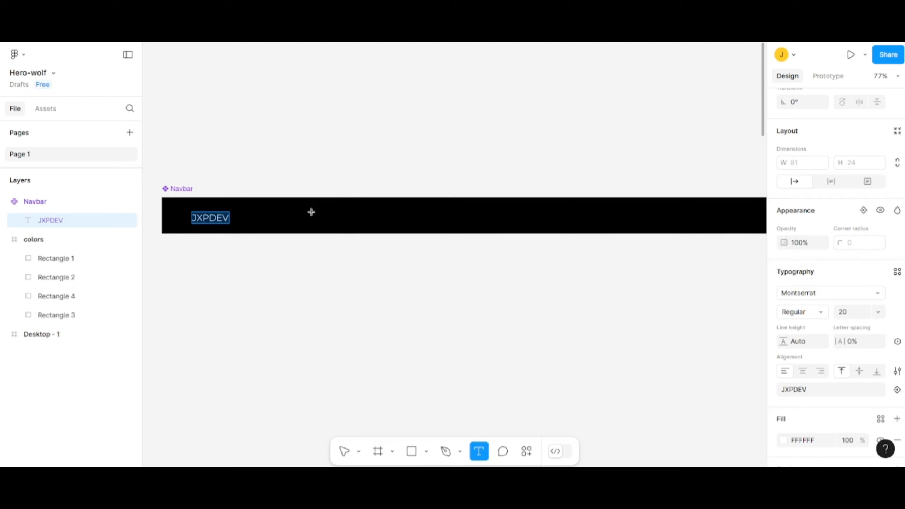
pyautogui.click(310, 214)
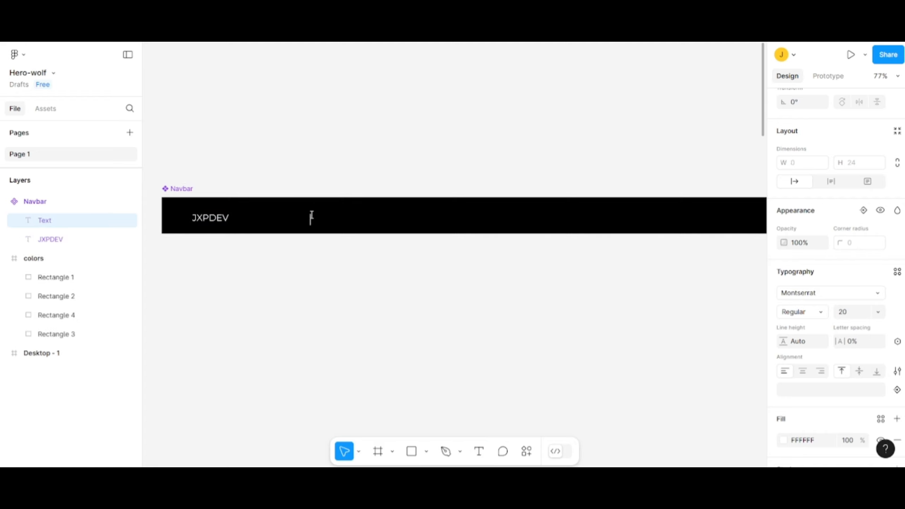
pyautogui.write('Home')
pyautogui.press('Escape')
pyautogui.press('Return')
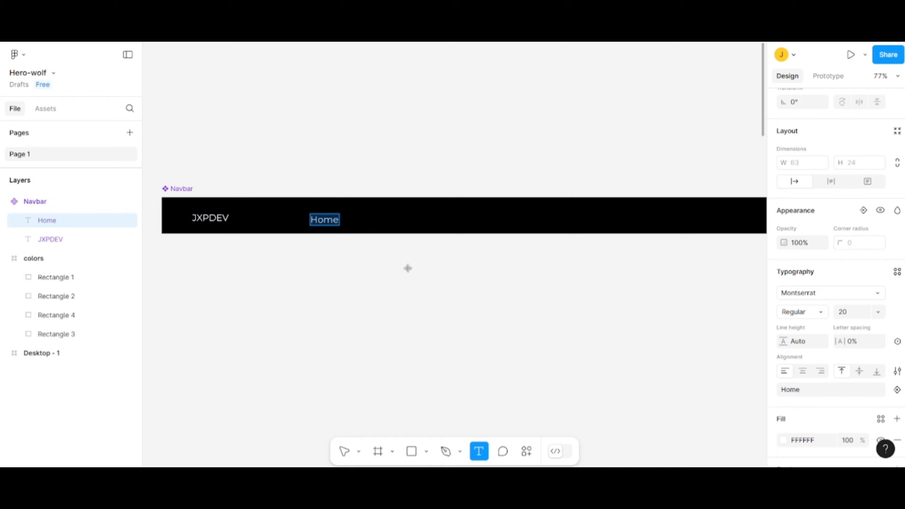
# - Add the text "Accesories" to the right of Home in the Navbar and align it level with Home
pyautogui.click(360, 218)
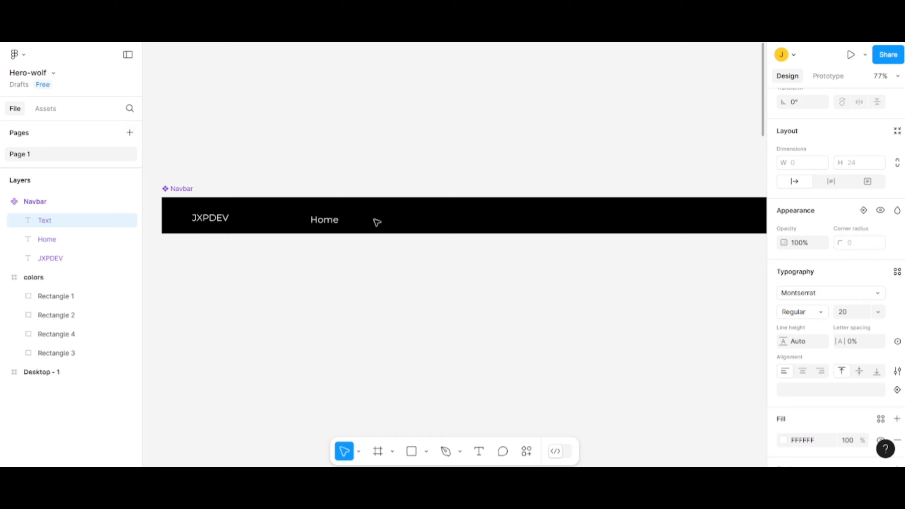
pyautogui.write('Acce')
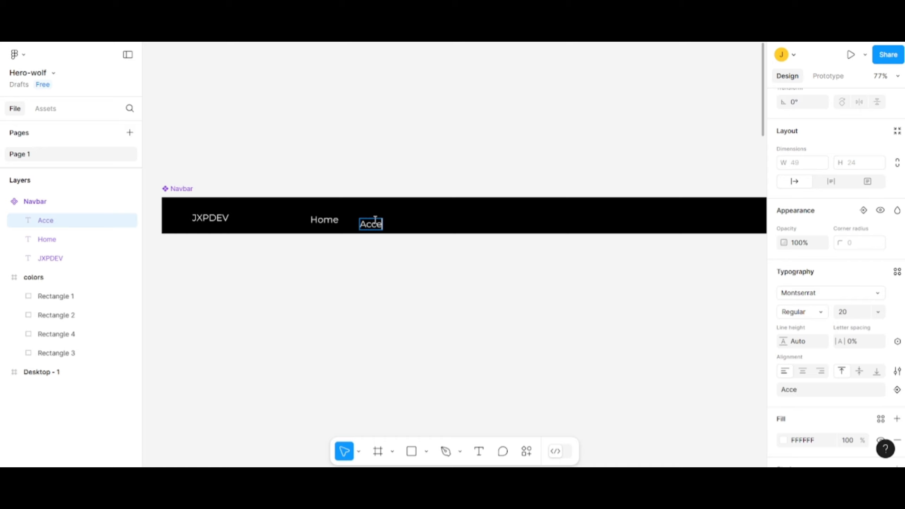
pyautogui.write('sories')
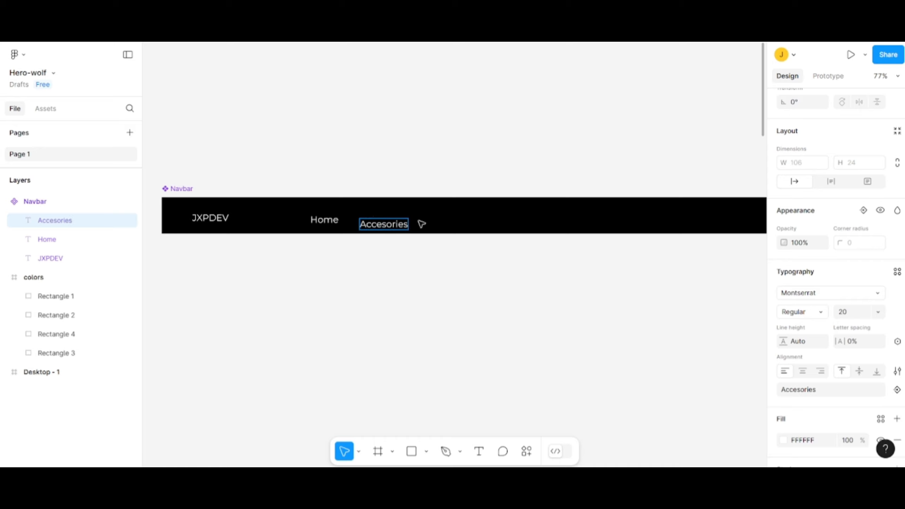
pyautogui.press('Escape')
pyautogui.moveTo(391, 226); pyautogui.dragTo(391, 221)
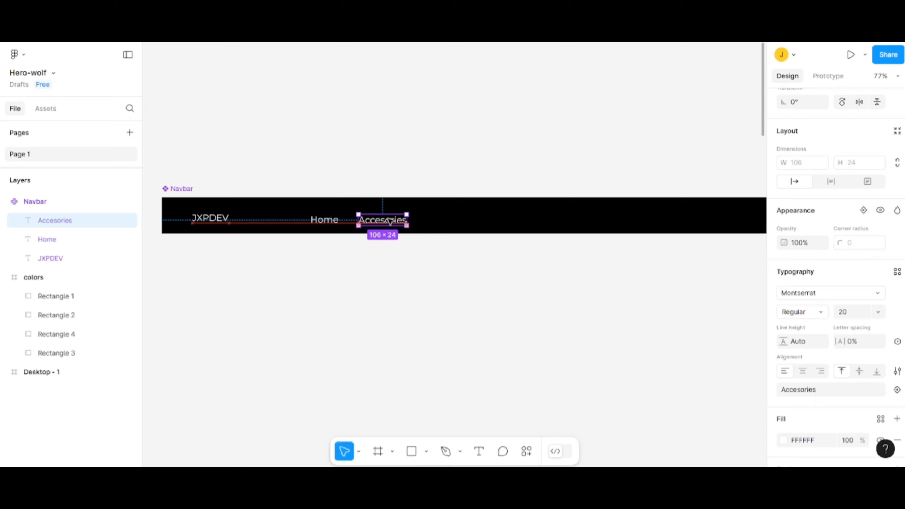
pyautogui.click(428, 385)
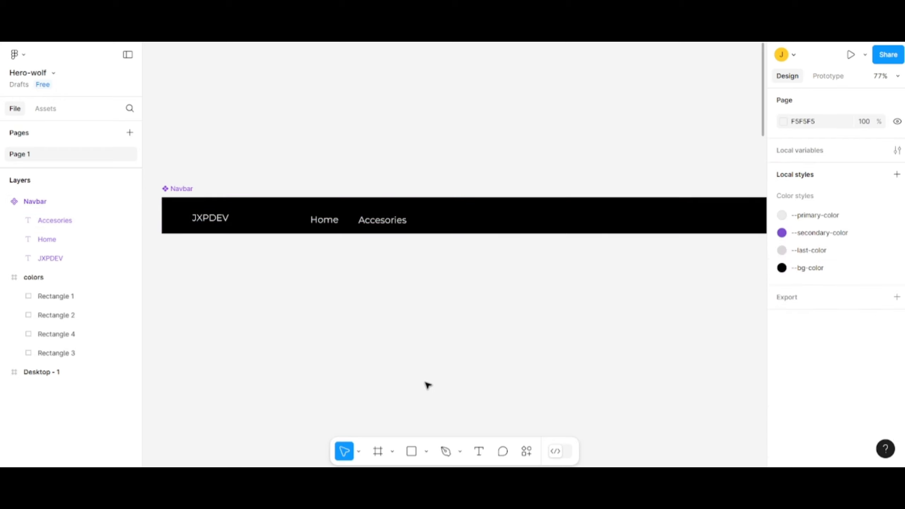
# - Add the text "Reviews" to the right of Accesories in the Navbar
pyautogui.click(479, 452)
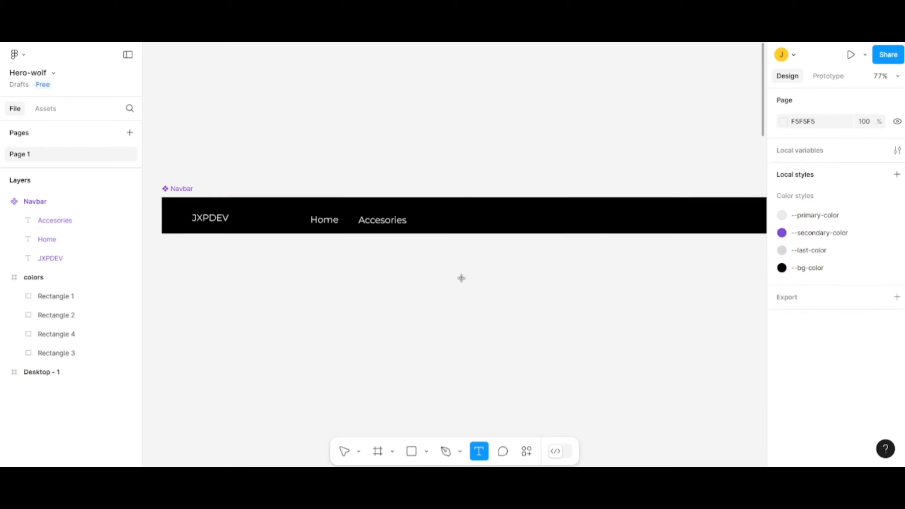
pyautogui.click(426, 219)
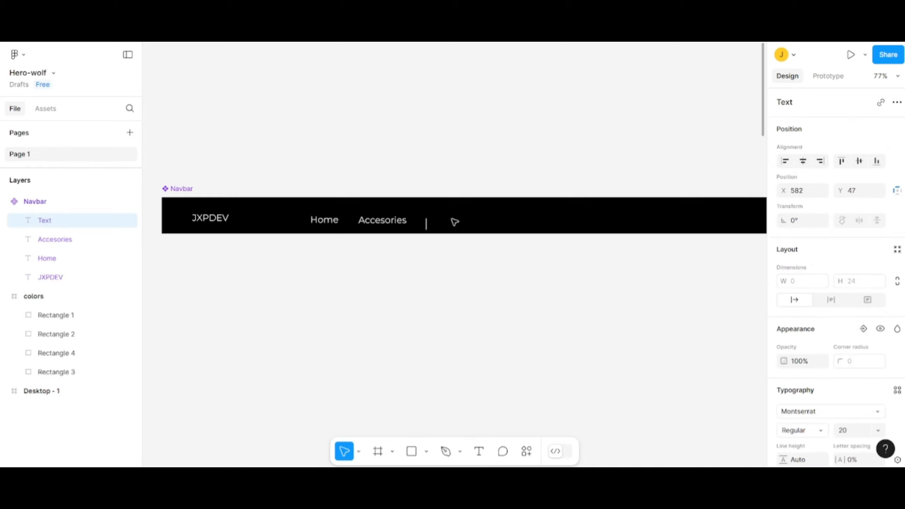
pyautogui.write('Reviews')
pyautogui.click(488, 226)
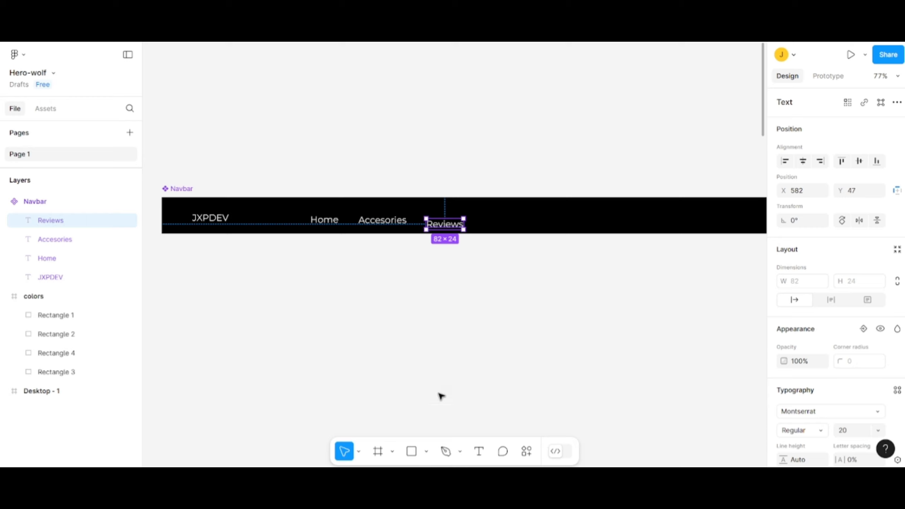
# - Add the text "Support" to the right of Reviews in the Navbar
pyautogui.click(480, 451)
pyautogui.click(477, 217)
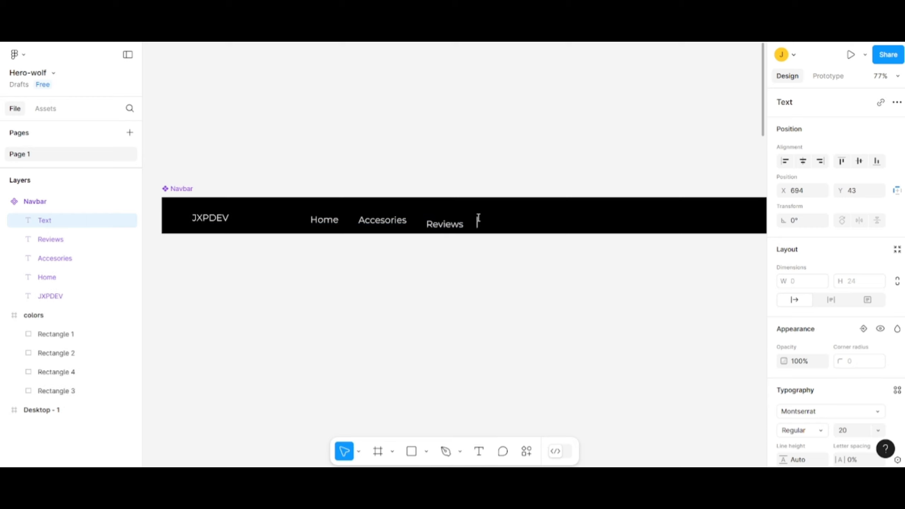
pyautogui.write('Support')
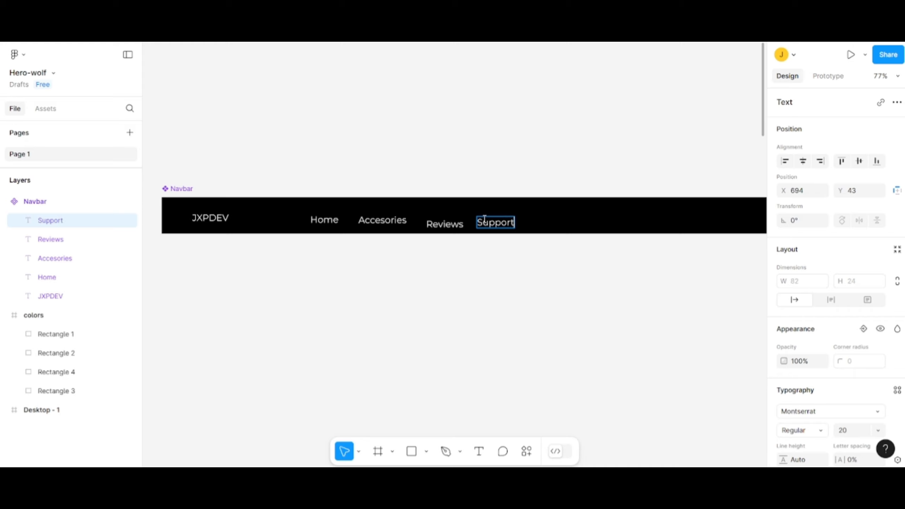
pyautogui.press('Return')
pyautogui.press('BackSpace')
pyautogui.press('Escape')
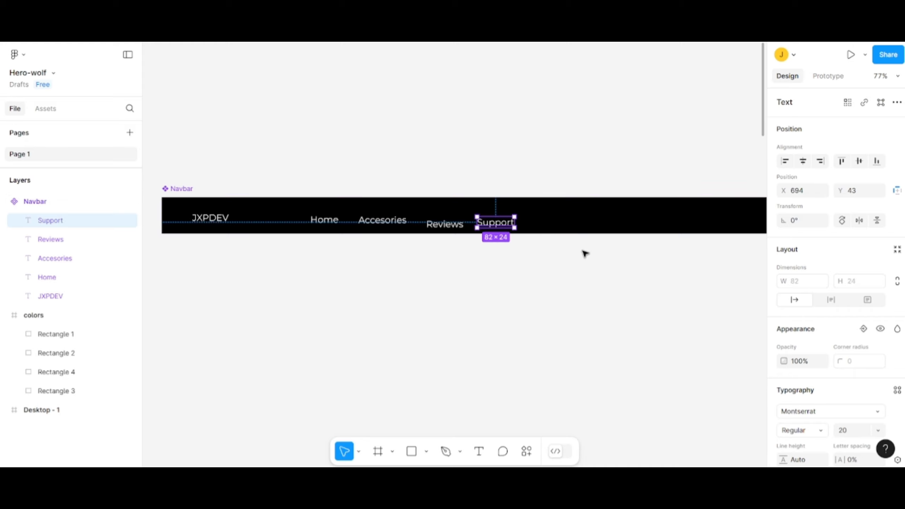
# - Draw a frame about 153 × 48 to the right of Support in the Navbar and fill it with the --secondary-color style
pyautogui.moveTo(586, 247); pyautogui.dragTo(536, 258)
pyautogui.press('f')
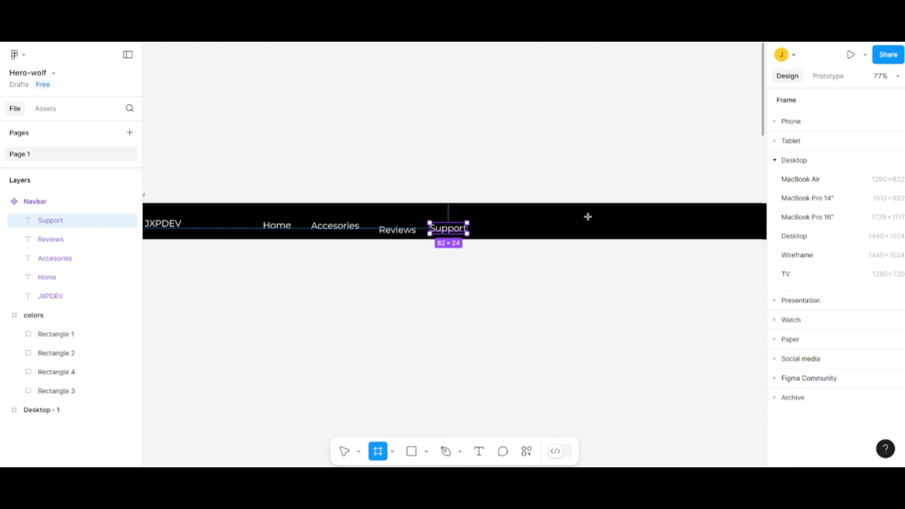
pyautogui.moveTo(513, 211); pyautogui.dragTo(584, 233)
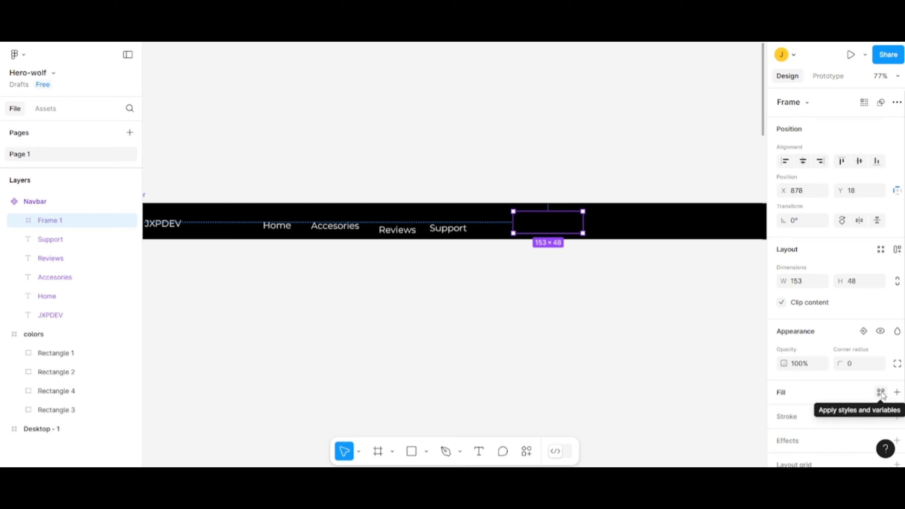
pyautogui.click(897, 393)
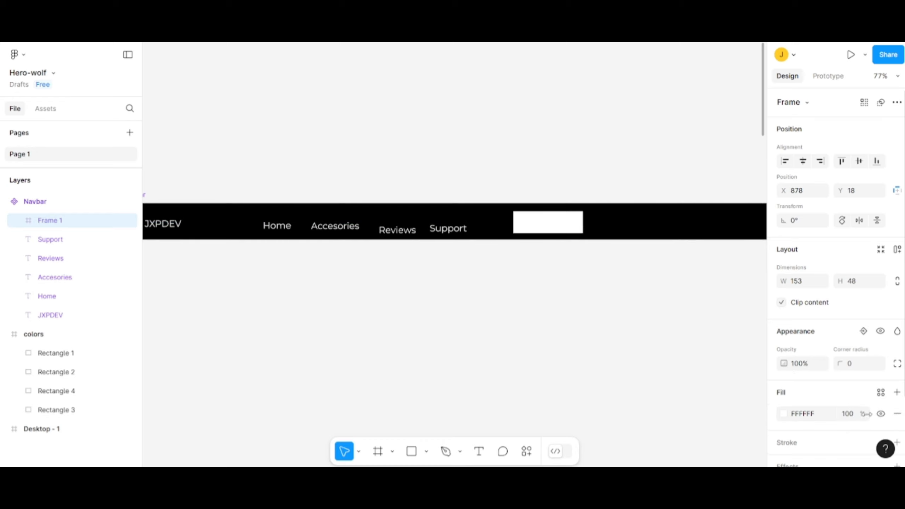
pyautogui.click(784, 415)
pyautogui.click(687, 138)
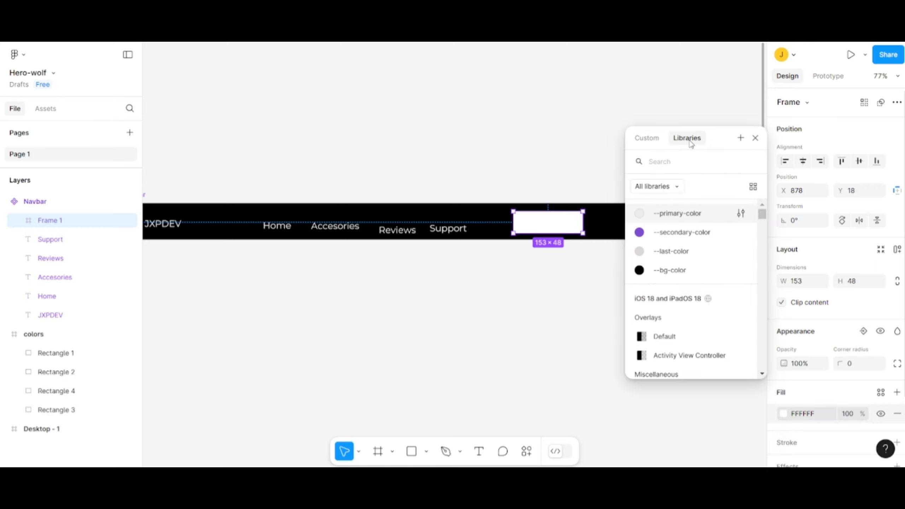
pyautogui.click(684, 236)
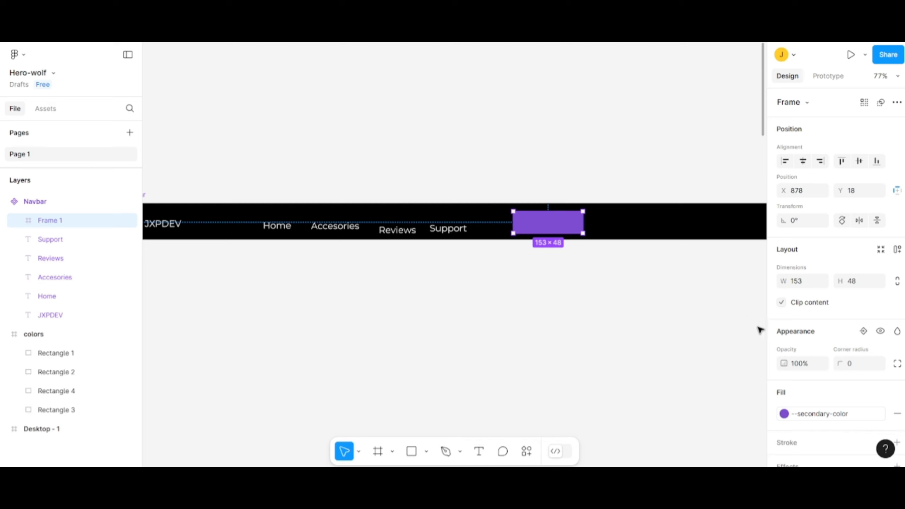
# - Add the text "BUY" inside the purple frame and centre it vertically there
pyautogui.click(480, 452)
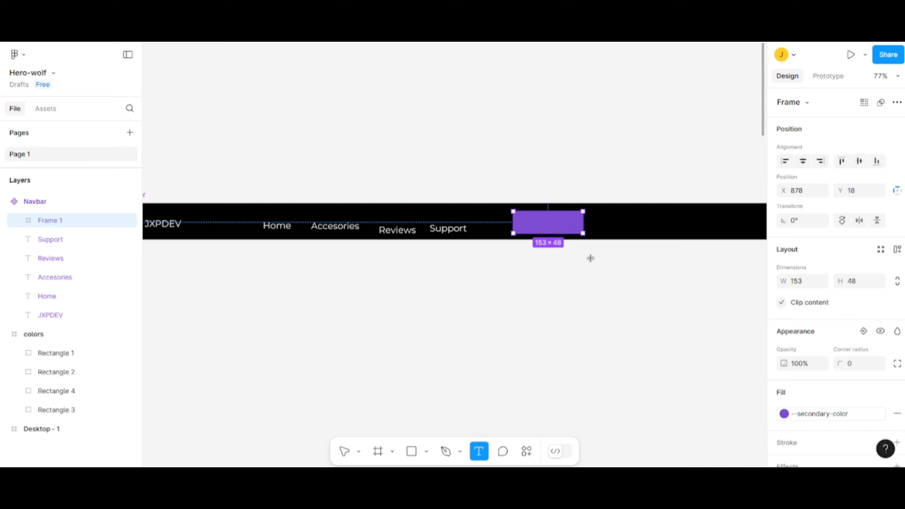
pyautogui.click(542, 219)
pyautogui.write('BUY')
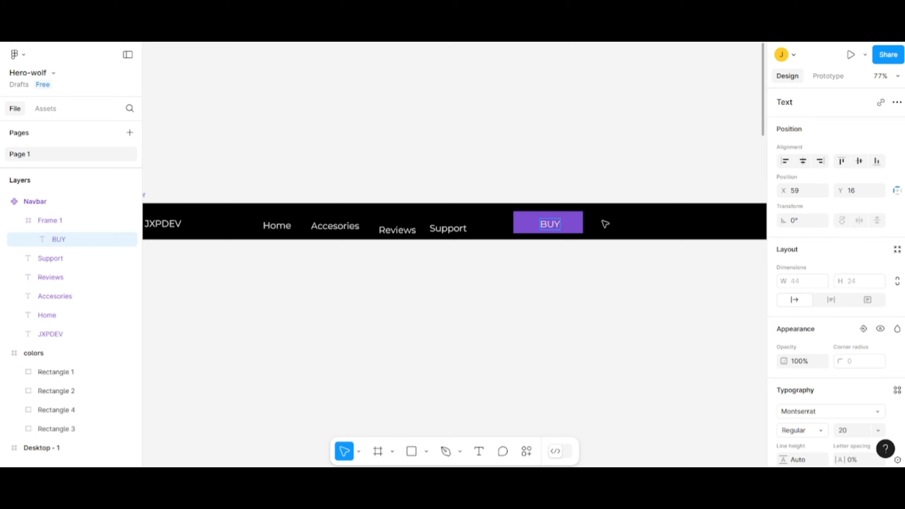
pyautogui.press('Escape')
pyautogui.moveTo(550, 228); pyautogui.dragTo(552, 226)
# - Apply the --primary-color style to the BUY text's fill and centre the text horizontally in the purple frame
pyautogui.scroll(-3, 831, 390)
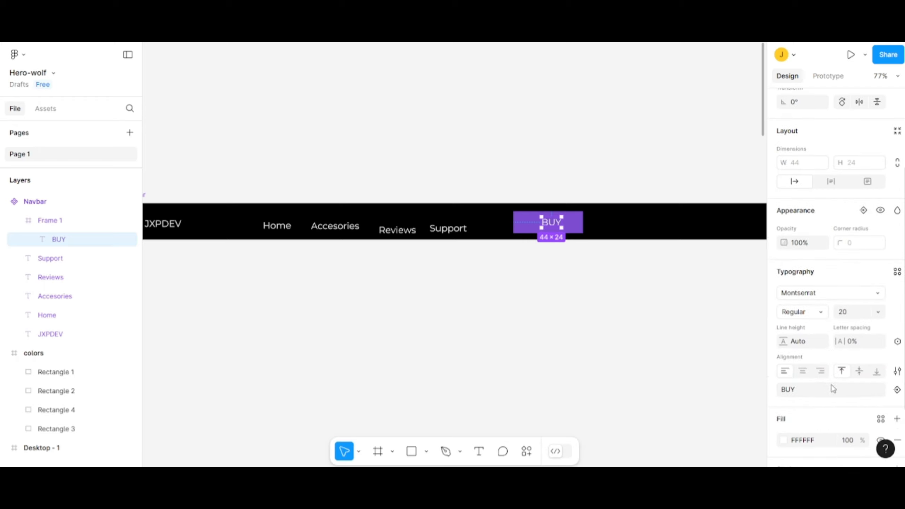
pyautogui.scroll(-2, 814, 416)
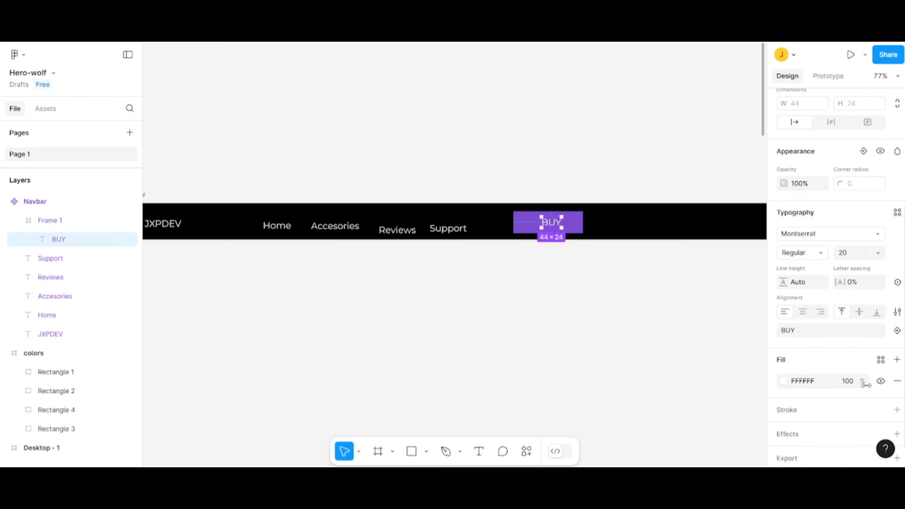
pyautogui.click(880, 361)
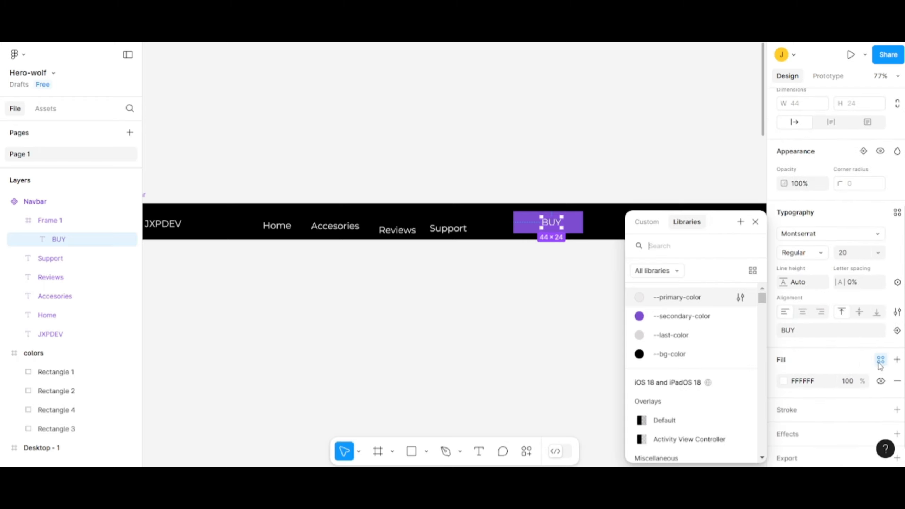
pyautogui.click(685, 303)
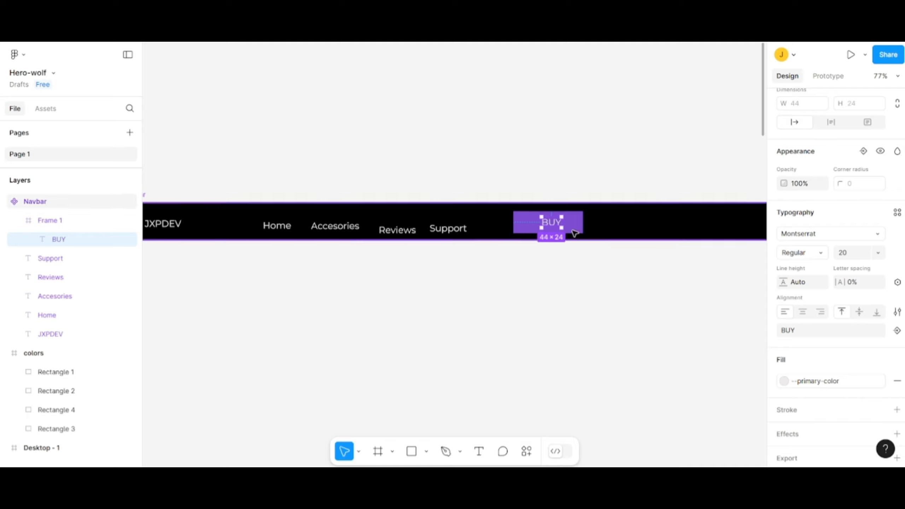
pyautogui.moveTo(552, 224); pyautogui.dragTo(548, 224)
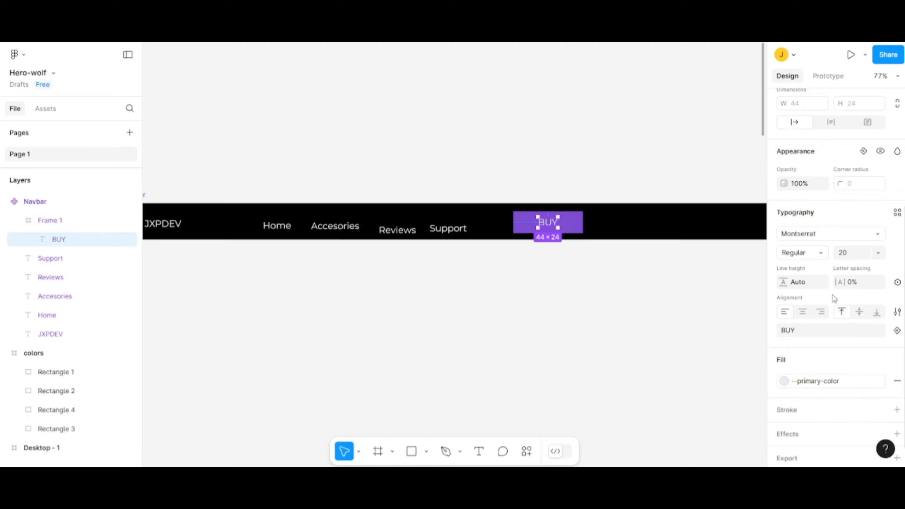
# - Set the BUY text's font weight to Medium
pyautogui.scroll(2, 834, 296)
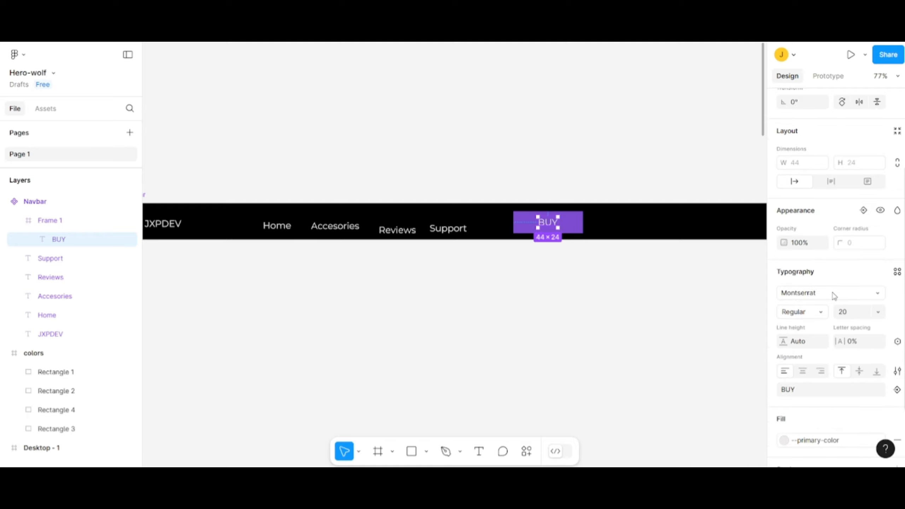
pyautogui.click(819, 312)
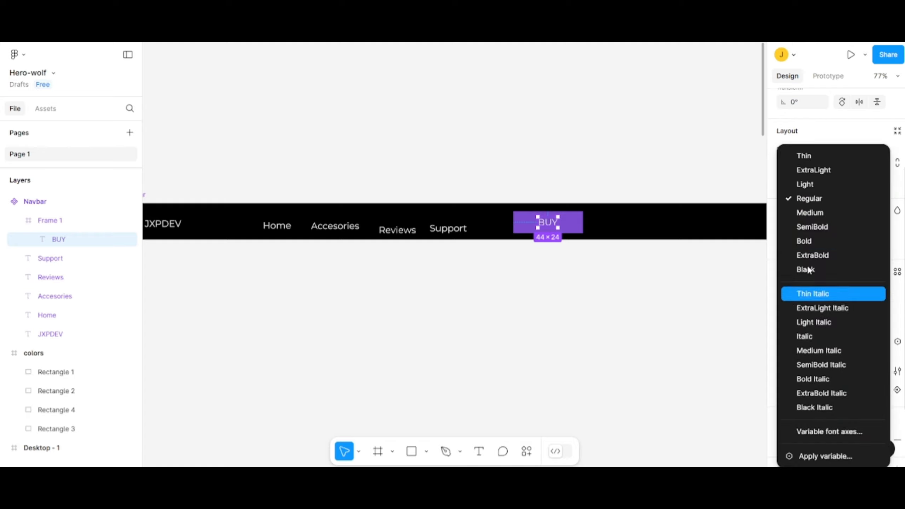
pyautogui.click(817, 214)
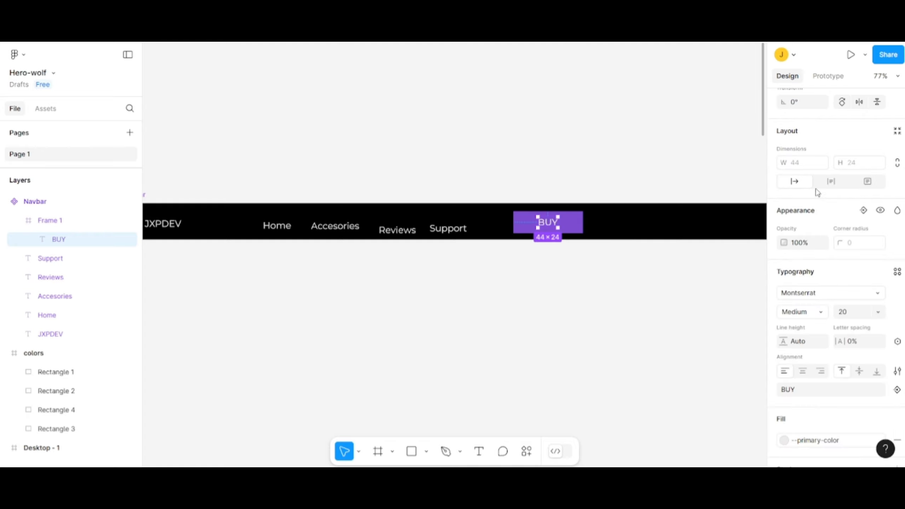
pyautogui.scroll(3, 818, 193)
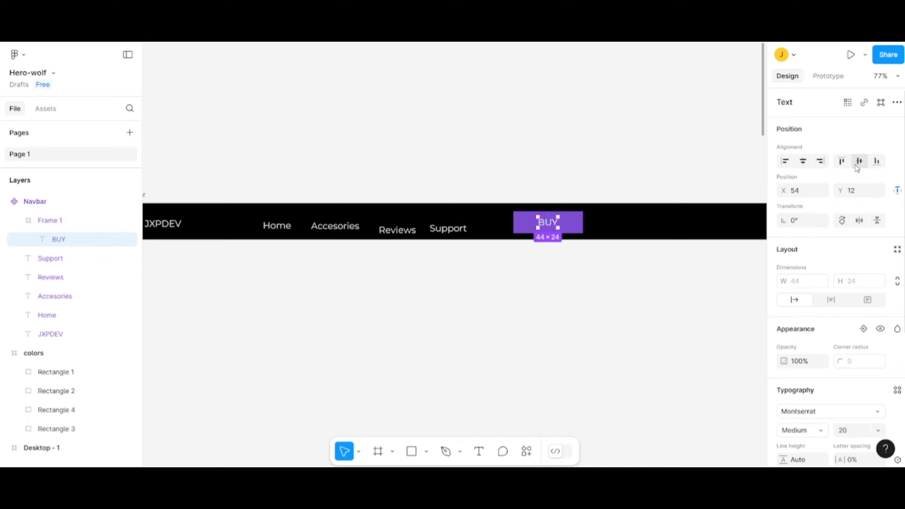
pyautogui.click(636, 248)
# - Give the purple BUY frame a corner radius of 20 and a width of 120
pyautogui.click(569, 223)
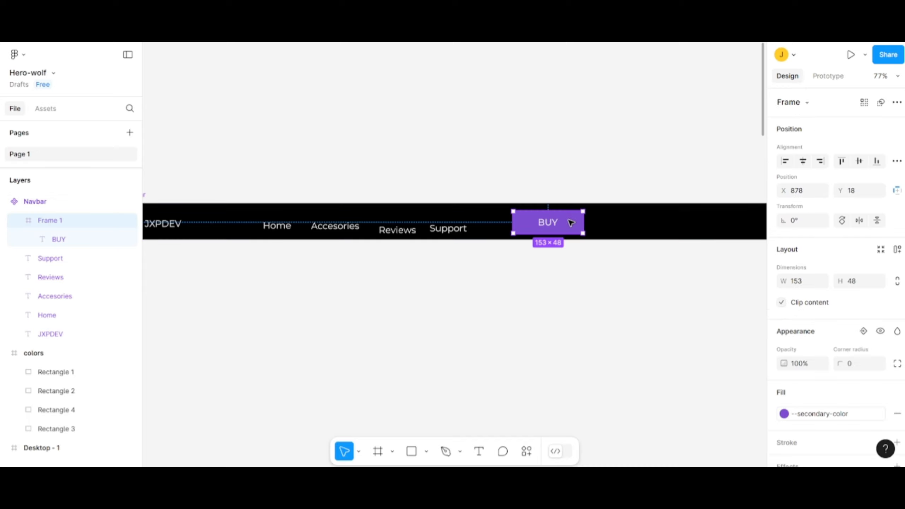
pyautogui.click(861, 367)
pyautogui.write('20')
pyautogui.press('Return')
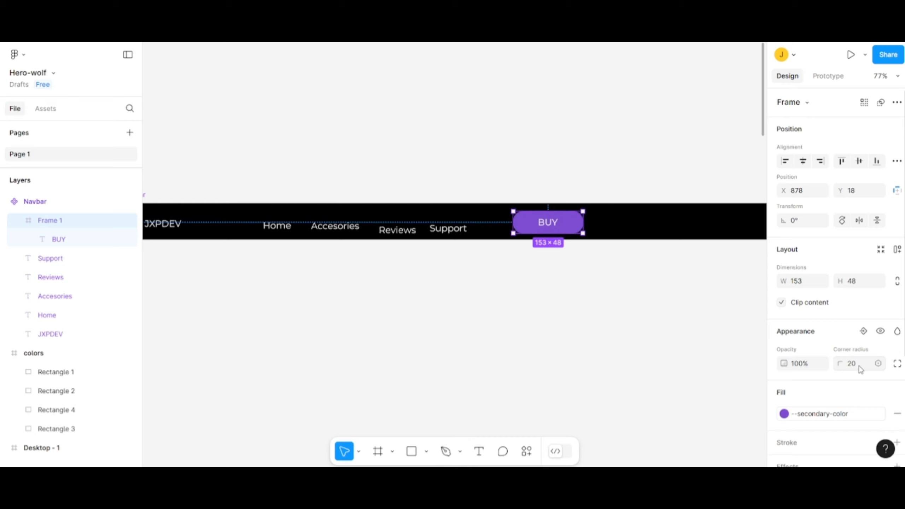
pyautogui.click(804, 283)
pyautogui.press('Return')
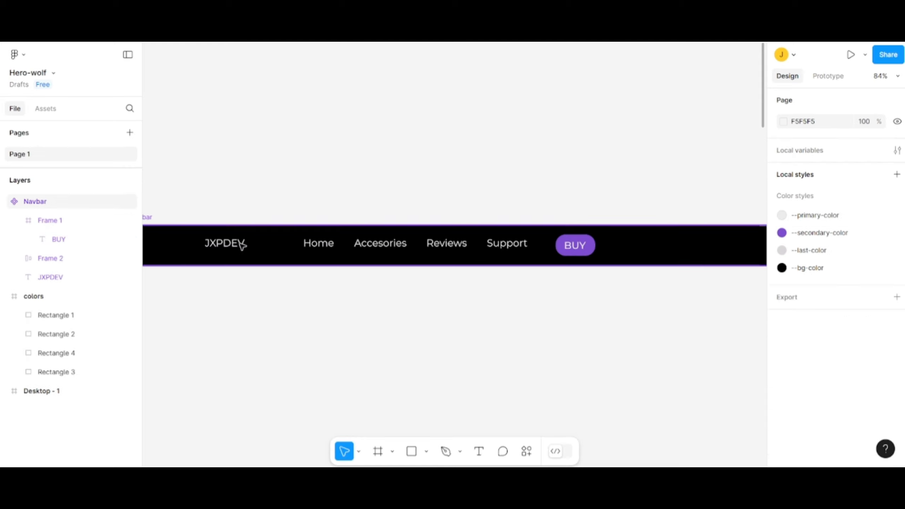
# - Select the JXPDEV text, the menu links frame and the BUY button together and apply auto layout to them
pyautogui.click(243, 245)
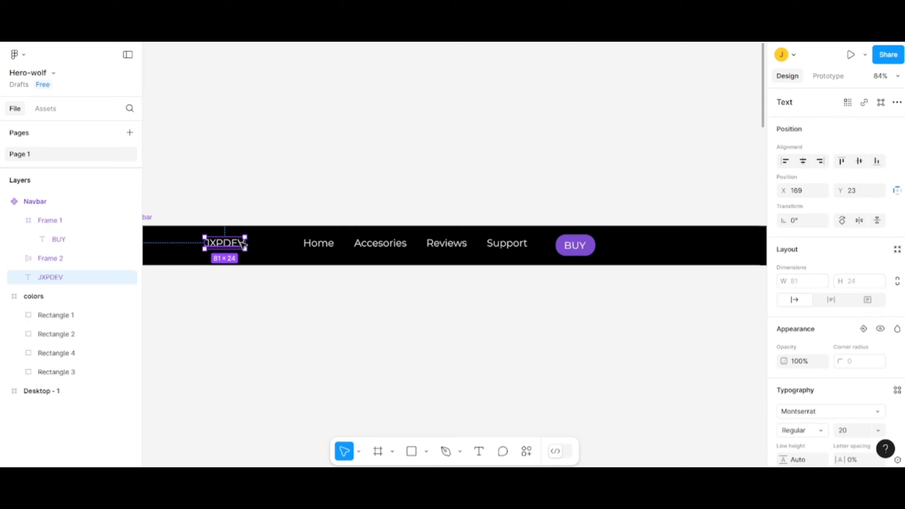
pyautogui.keyDown('shift'); pyautogui.click(315, 246); pyautogui.keyUp('shift')
pyautogui.keyDown('shift'); pyautogui.click(575, 245); pyautogui.keyUp('shift')
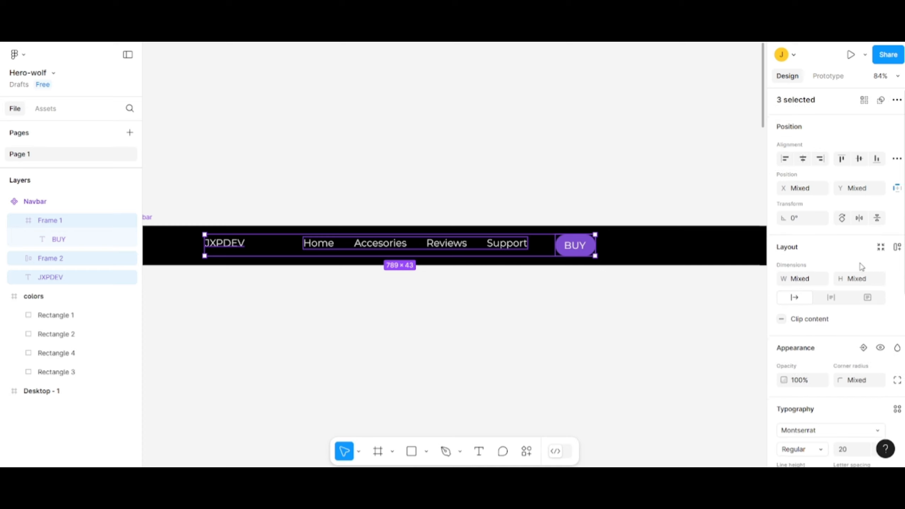
pyautogui.hotkey('shift', 'a')
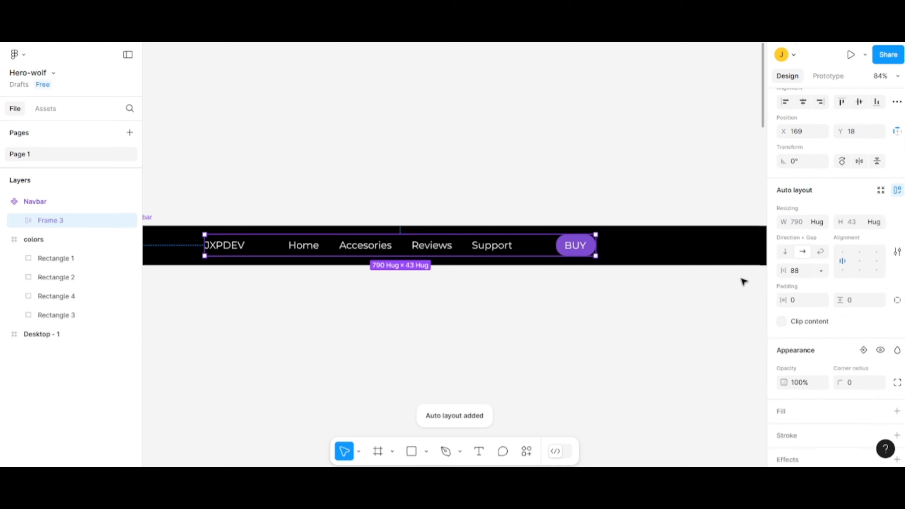
# - Set the gap between the items of the new auto layout frame to 340
pyautogui.click(807, 274)
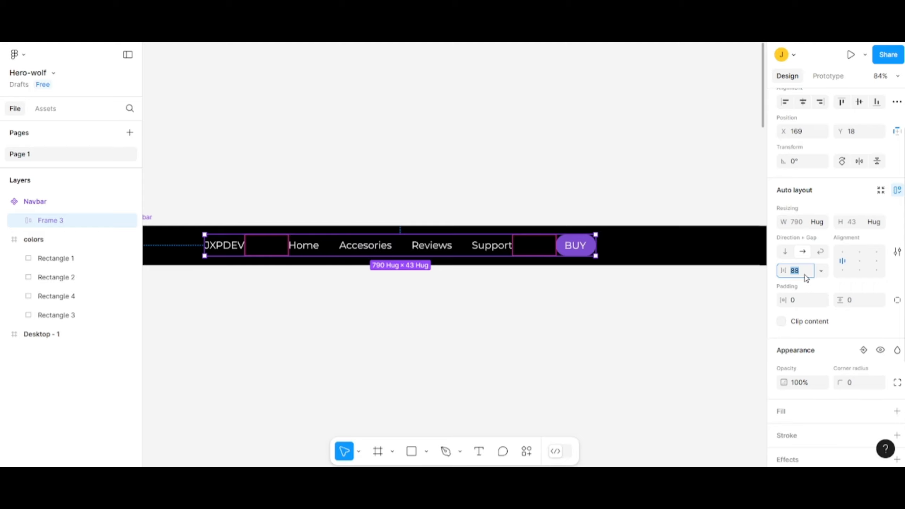
pyautogui.write('340')
pyautogui.press('Return')
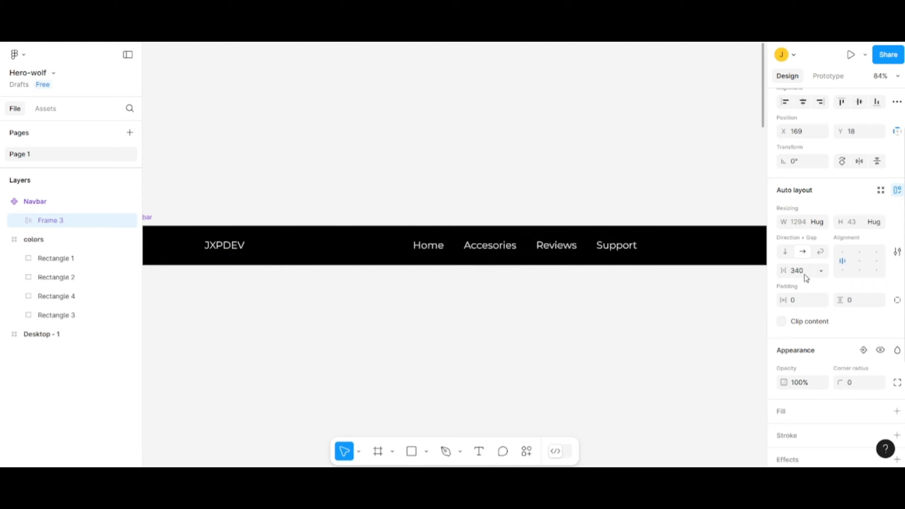
# - Move the auto layout frame back inside the Navbar and centre it there horizontally and vertically
pyautogui.scroll(-2, 623, 267)
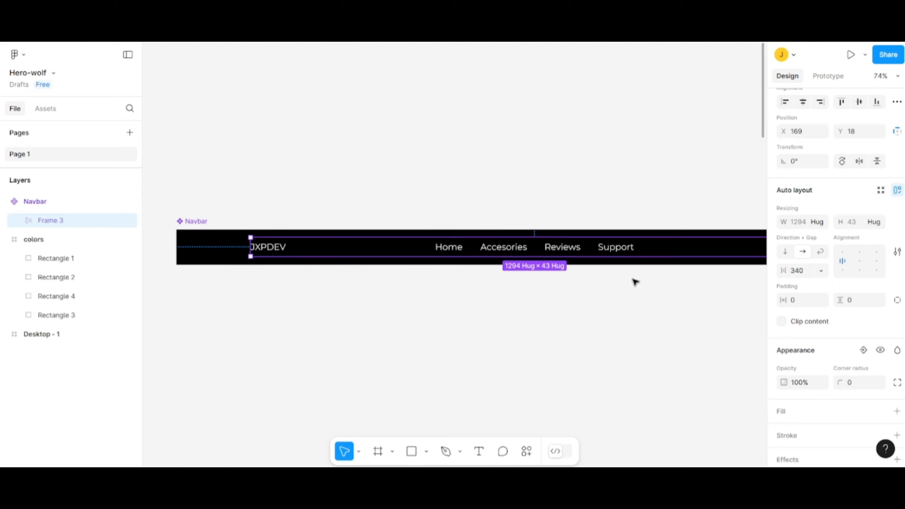
pyautogui.moveTo(633, 281); pyautogui.dragTo(612, 274)
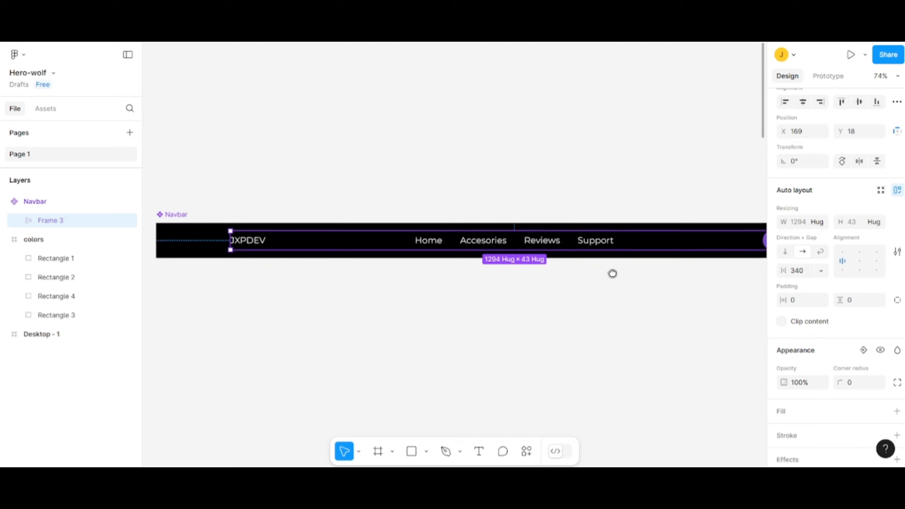
pyautogui.moveTo(351, 244); pyautogui.dragTo(313, 242)
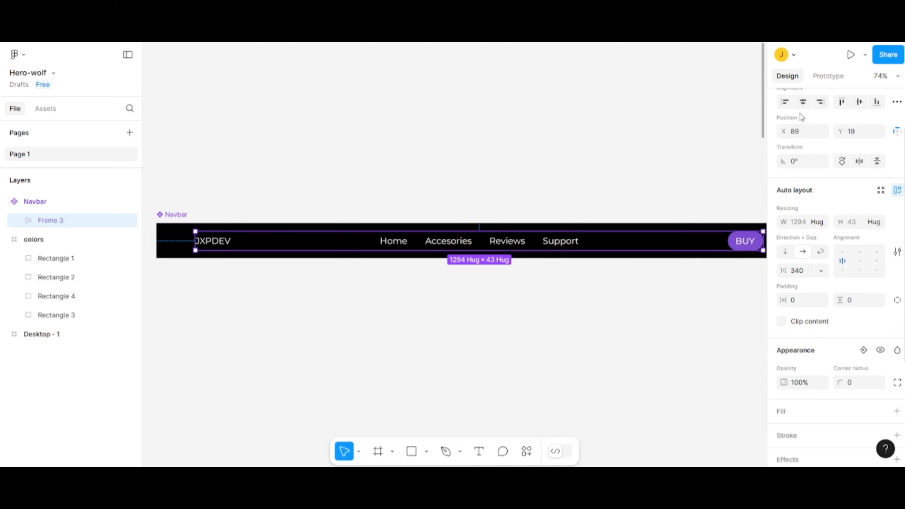
pyautogui.click(803, 101)
pyautogui.click(859, 102)
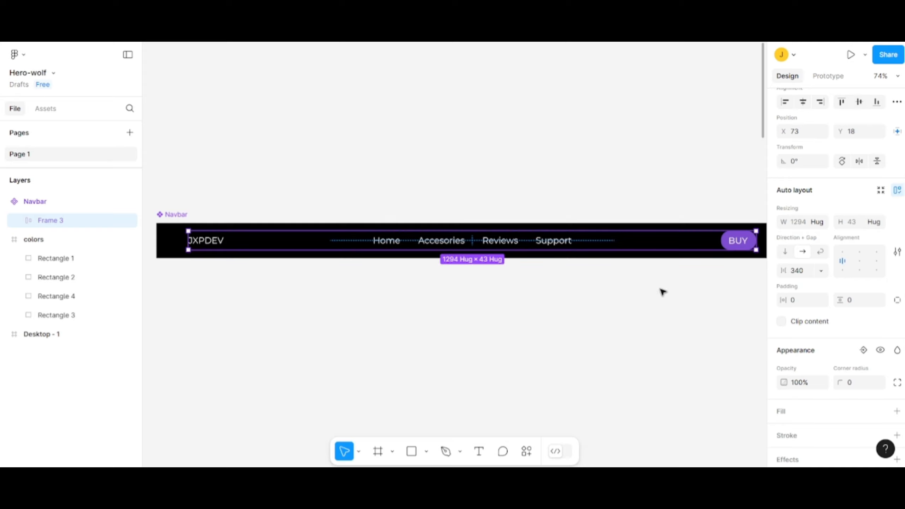
pyautogui.click(628, 307)
# - Add a new 1440 × 1024 Desktop frame and place it directly below the Navbar, aligned with its side edges
pyautogui.scroll(-1, 583, 296)
pyautogui.moveTo(602, 289); pyautogui.dragTo(561, 261)
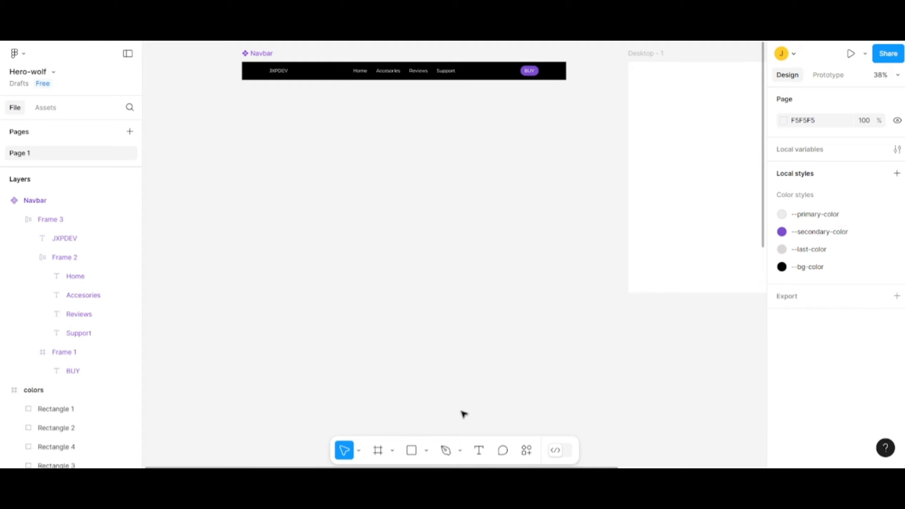
pyautogui.click(392, 451)
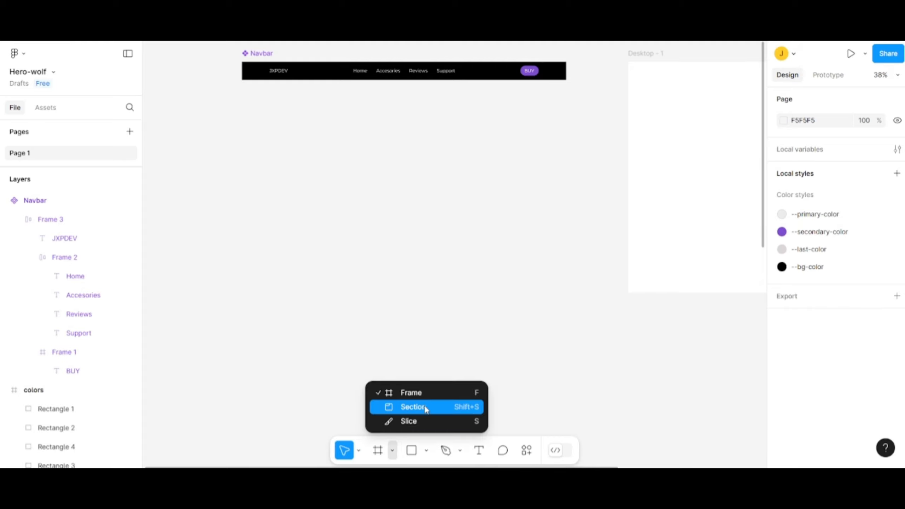
pyautogui.click(420, 394)
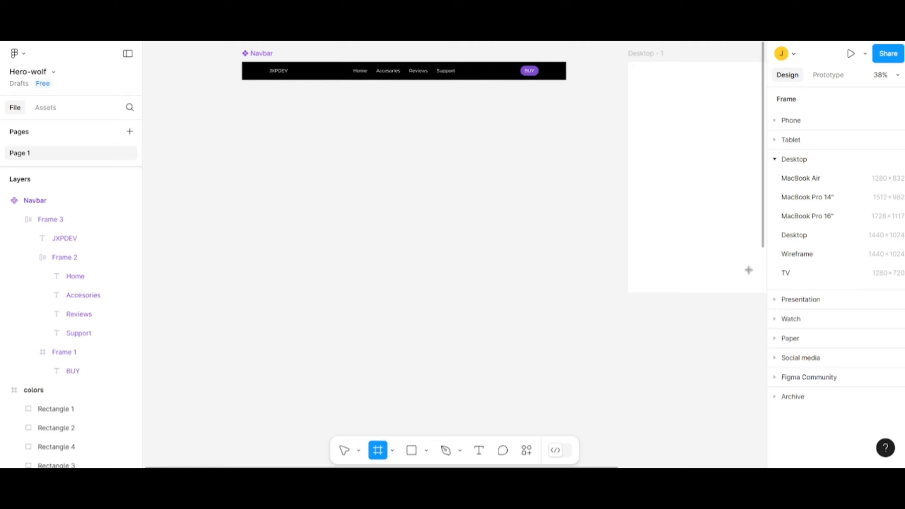
pyautogui.click(796, 238)
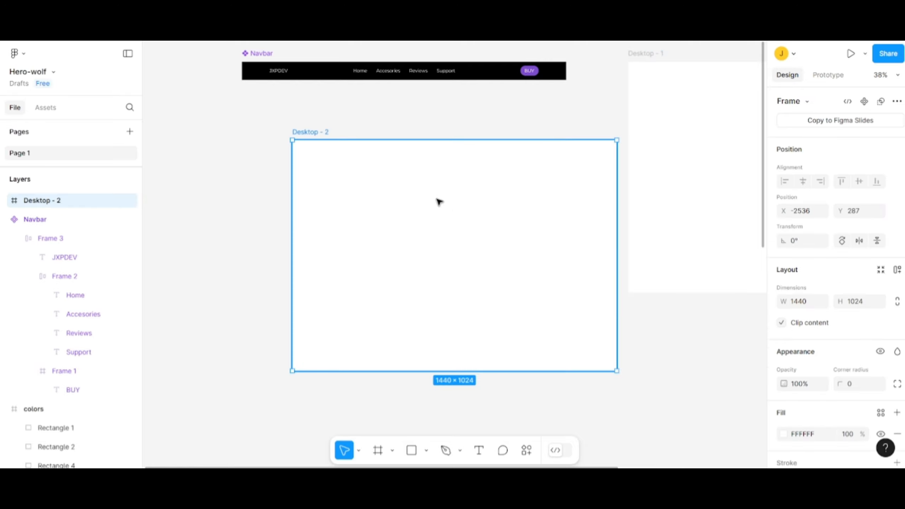
pyautogui.moveTo(429, 210); pyautogui.dragTo(399, 184)
# - Turn the new desktop frame into a component and rename it Hero
pyautogui.rightClick(401, 185)
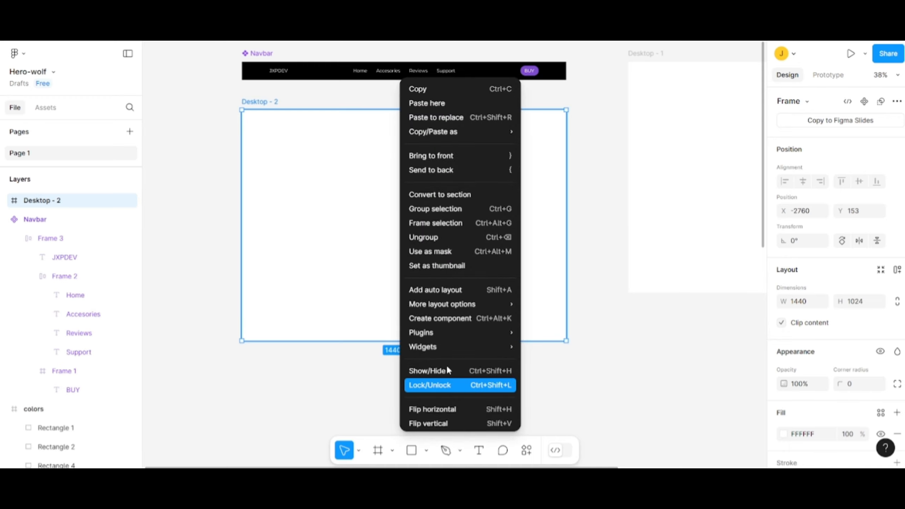
pyautogui.click(455, 318)
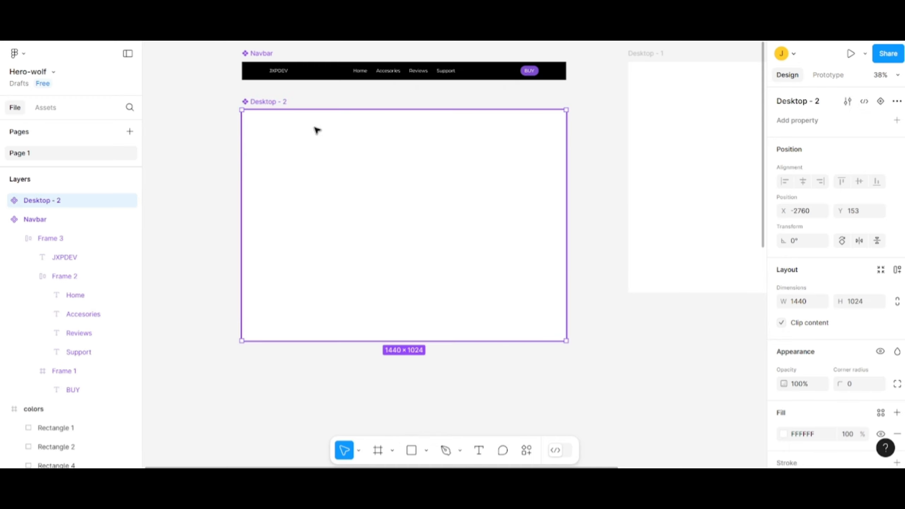
pyautogui.doubleClick(277, 104)
pyautogui.write('hERO')
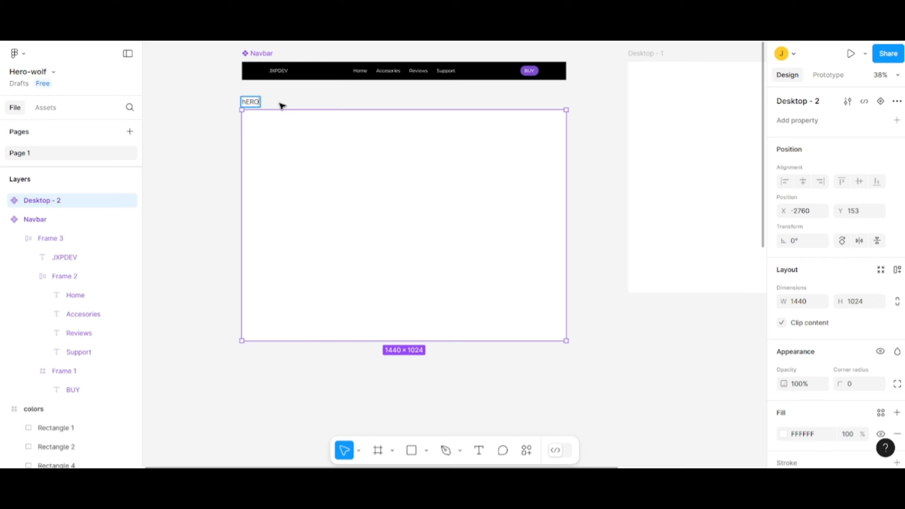
pyautogui.press('BackSpace')
pyautogui.press('BackSpace')
pyautogui.press('BackSpace')
pyautogui.write('ero')
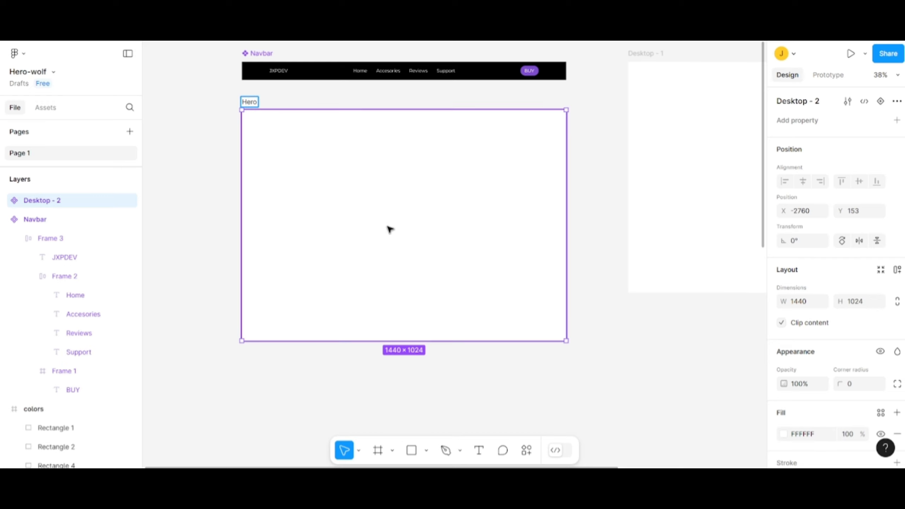
pyautogui.press('Return')
# - Set the Hero component's height to 866 and apply the --bg-color style as its fill
pyautogui.click(858, 307)
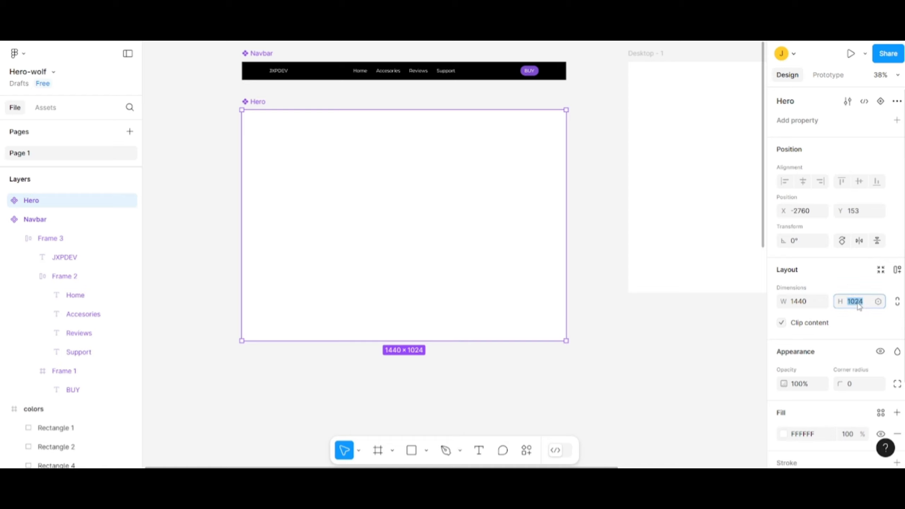
pyautogui.write('860')
pyautogui.press('Return')
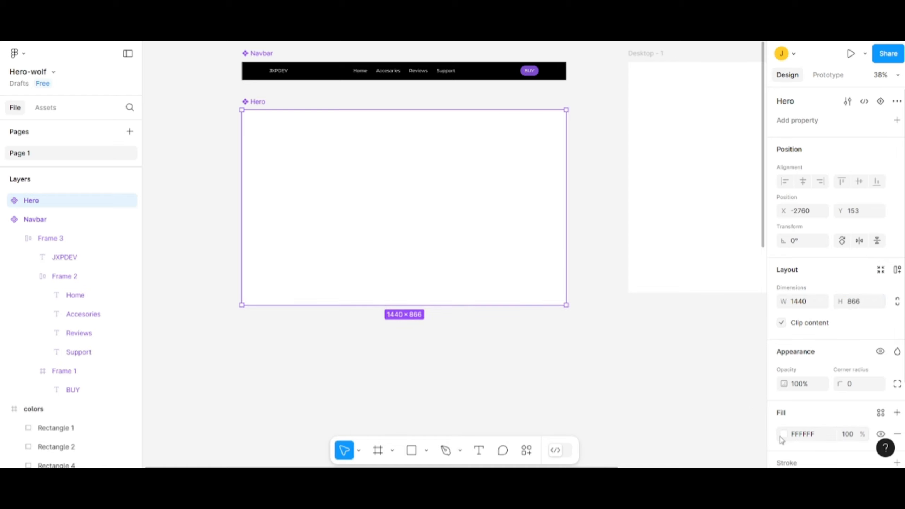
pyautogui.click(782, 435)
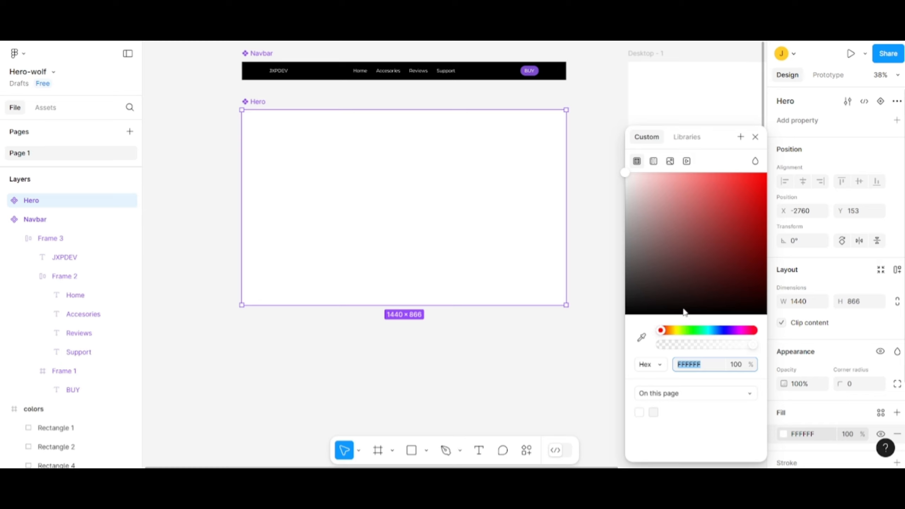
pyautogui.click(881, 413)
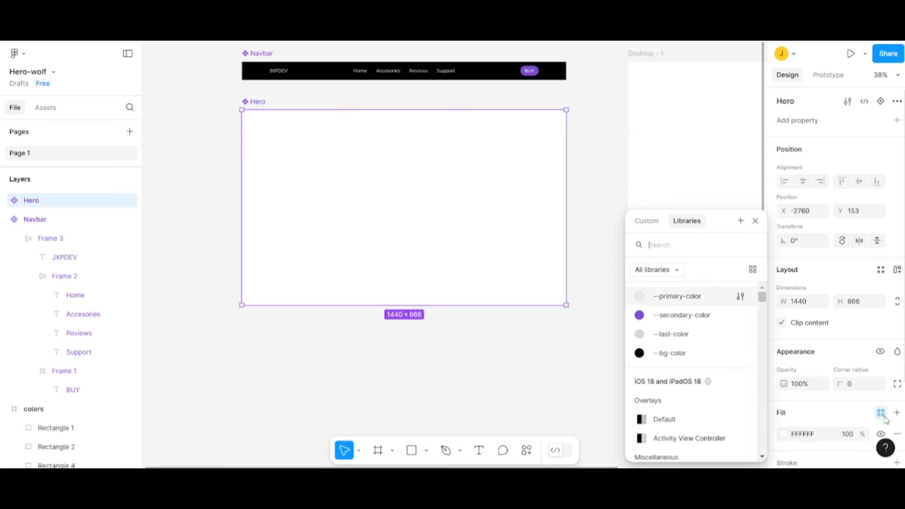
pyautogui.click(679, 358)
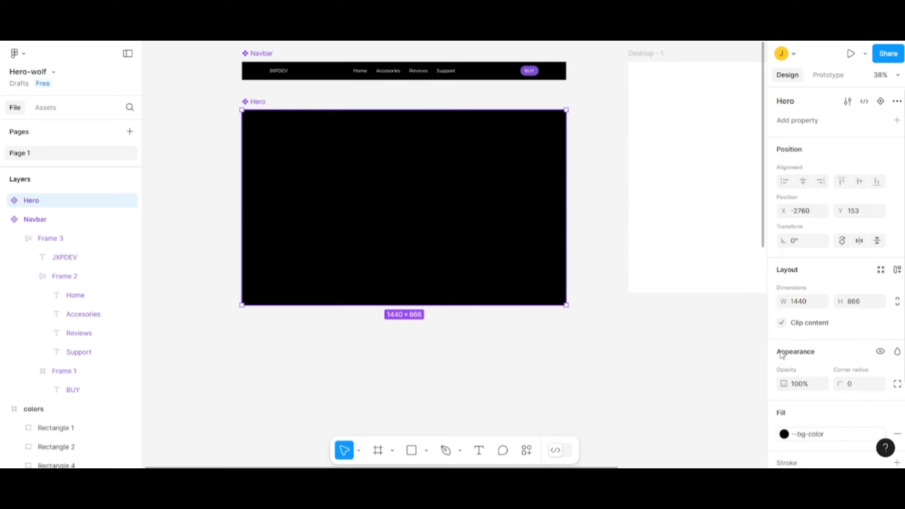
# - Change the Hero's fill to a linear gradient running from black 000000 to grey 6C6C6C
pyautogui.click(785, 436)
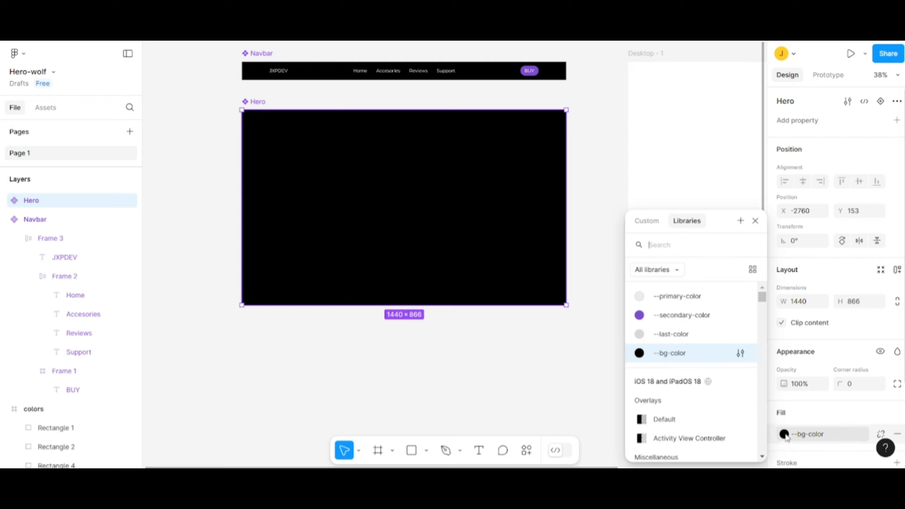
pyautogui.click(653, 225)
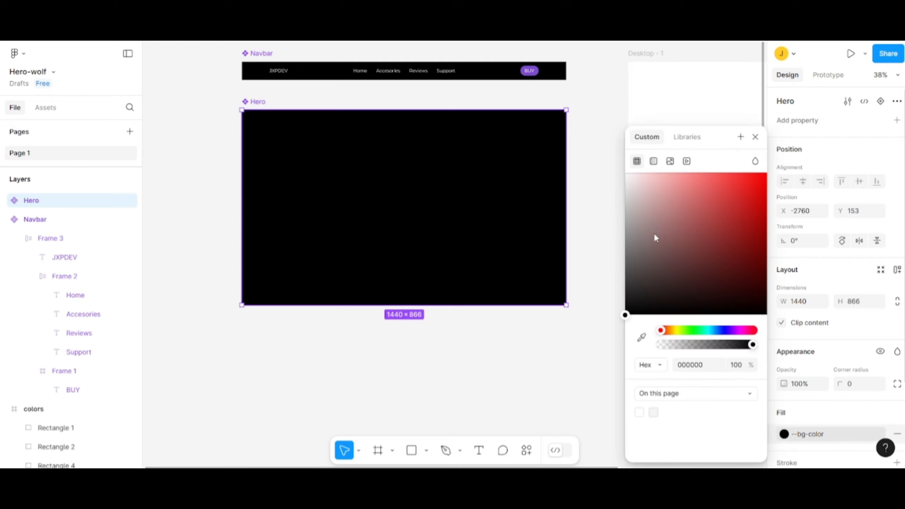
pyautogui.click(653, 162)
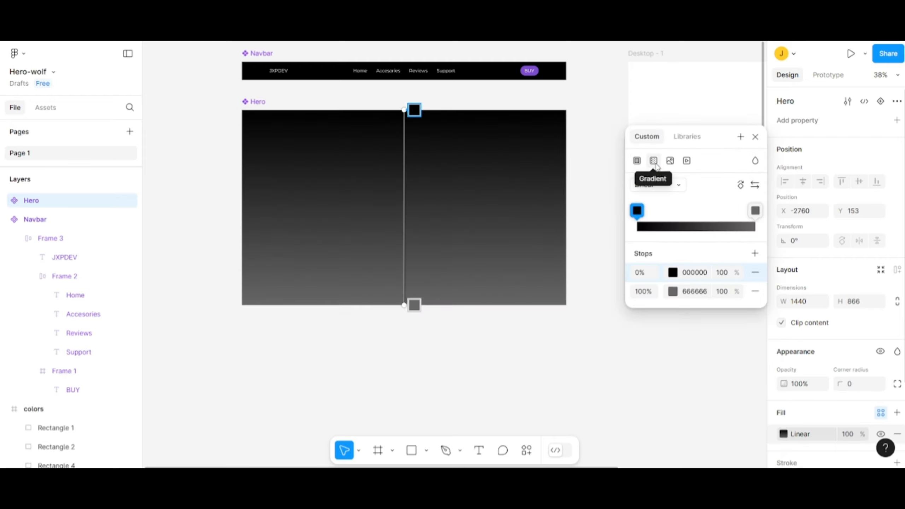
pyautogui.click(693, 292)
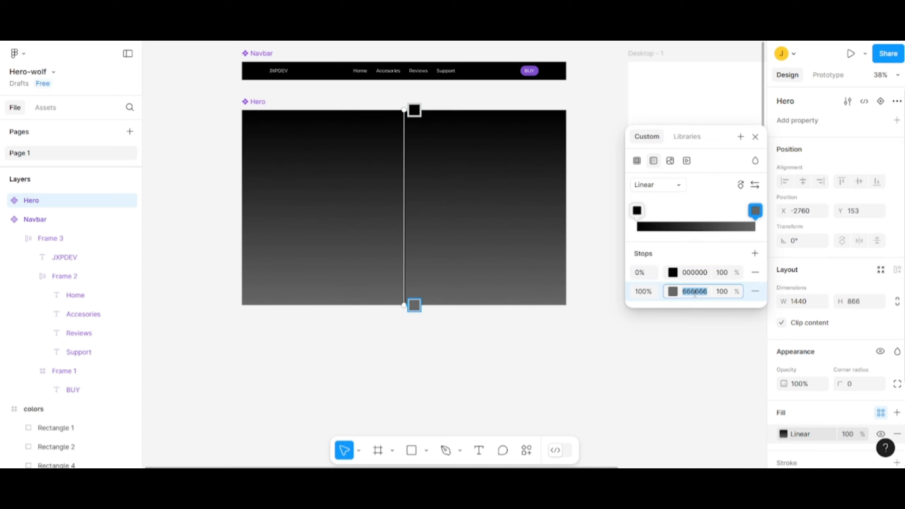
pyautogui.write('6C6C')
pyautogui.press('Return')
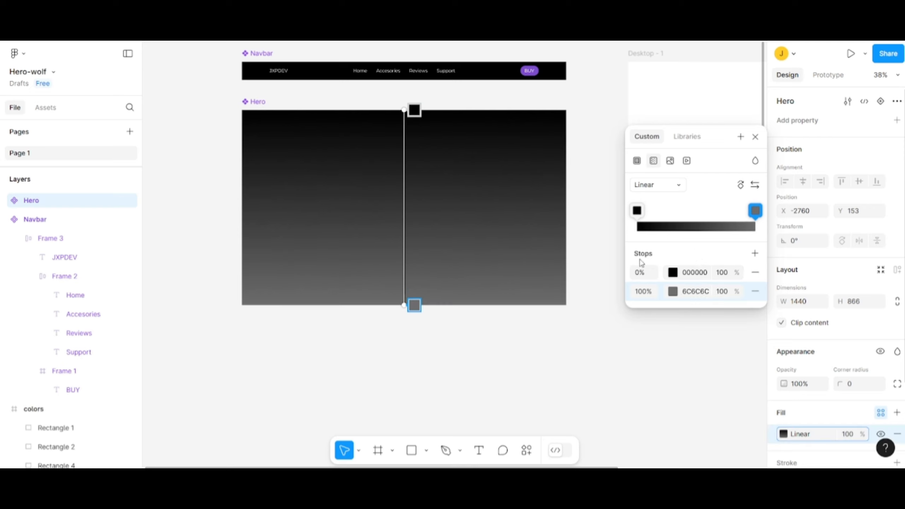
# - Shift the black stop of the Hero's gradient to 82% so only the lower edge fades to grey
pyautogui.moveTo(643, 218); pyautogui.dragTo(736, 221)
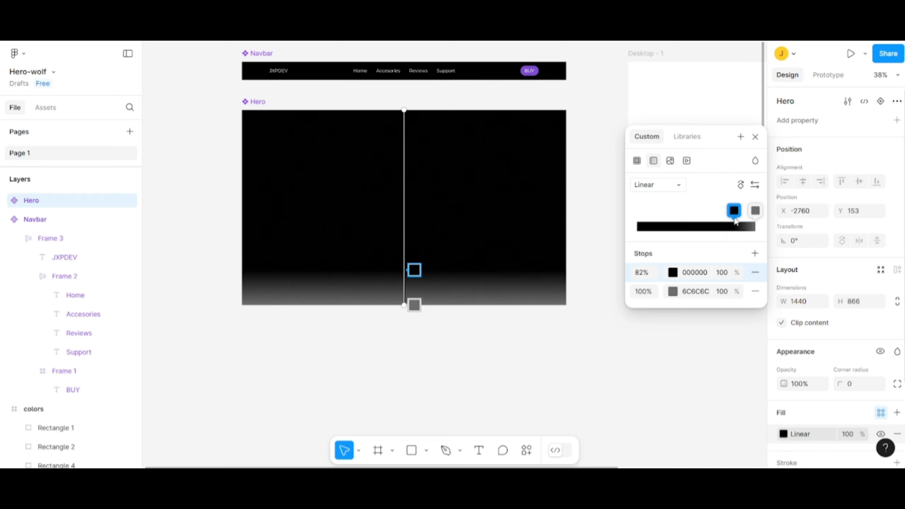
pyautogui.click(647, 297)
pyautogui.click(535, 351)
# - Paste the copied wolf image with the purple controller and position it over the right half of the Hero
pyautogui.scroll(1, 527, 335)
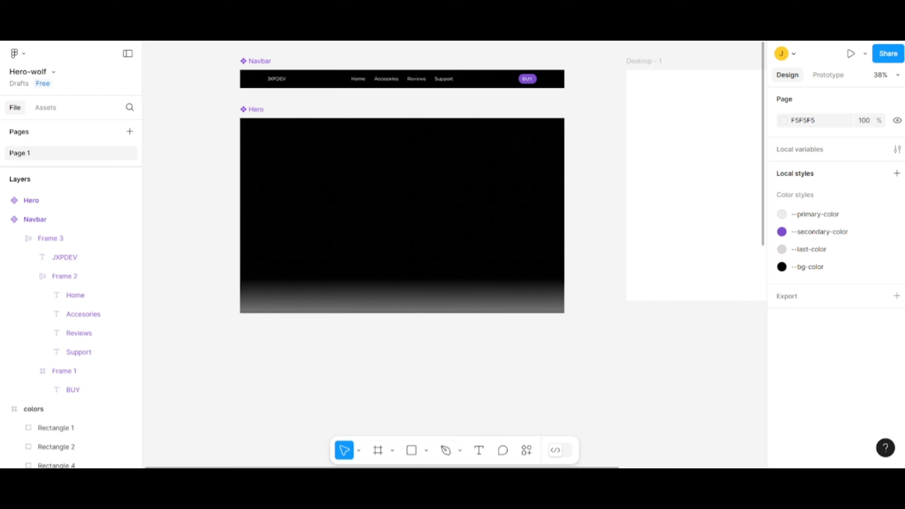
pyautogui.scroll(2, 574, 221)
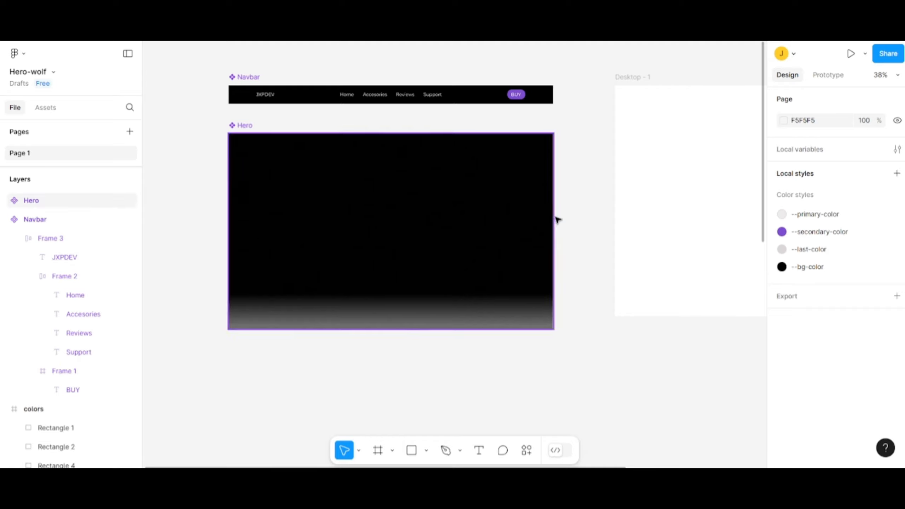
pyautogui.hscroll(-1, 578, 225)
pyautogui.hotkey('ctrl', 'v')
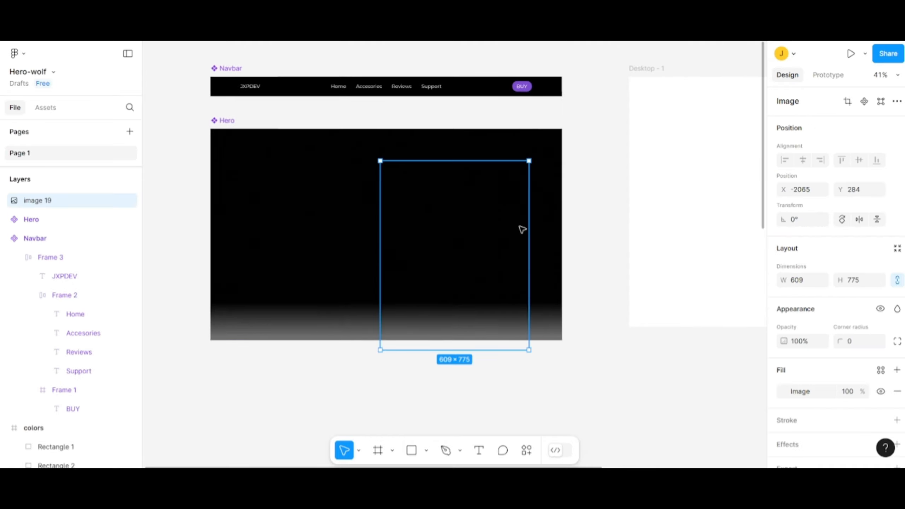
pyautogui.moveTo(472, 255); pyautogui.dragTo(485, 238)
pyautogui.click(572, 232)
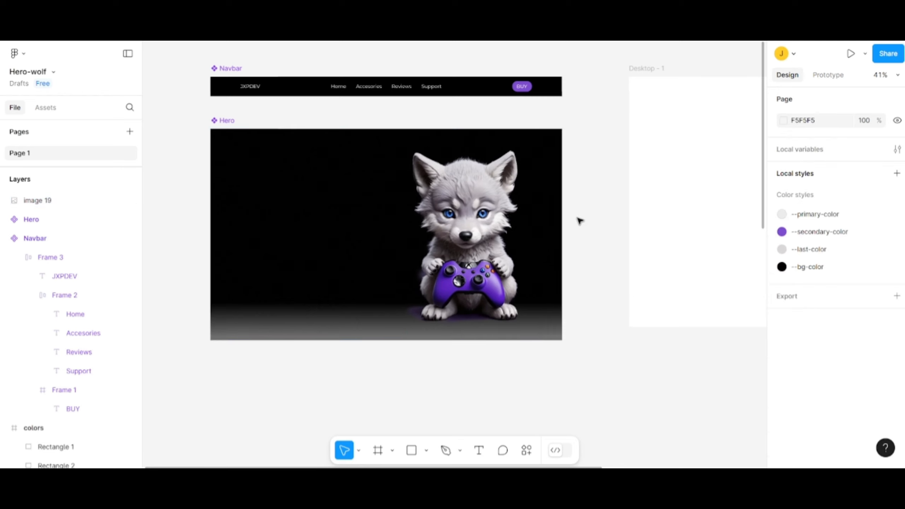
# - Add the text NEW CONSOLE EXPERIENCE in the upper left area of the Hero, beside the wolf
pyautogui.moveTo(580, 218); pyautogui.dragTo(586, 220)
pyautogui.scroll(3, 585, 220)
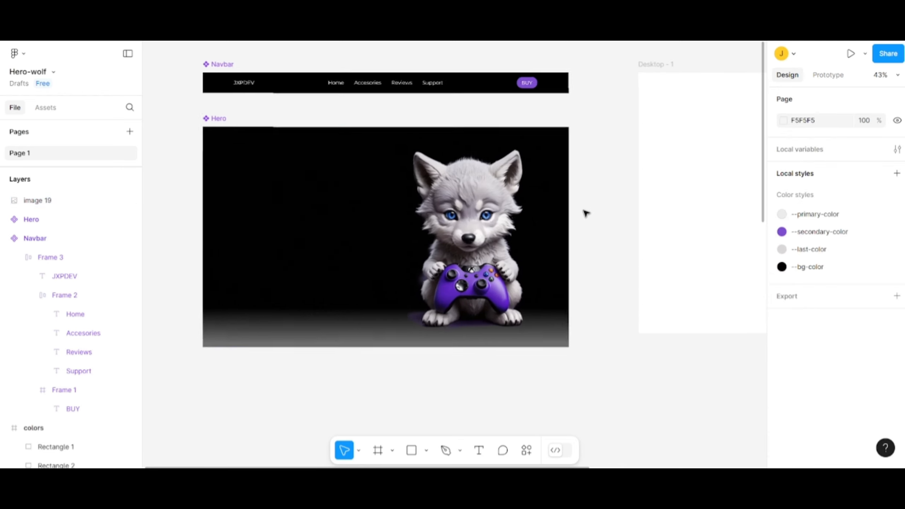
pyautogui.scroll(3, 632, 183)
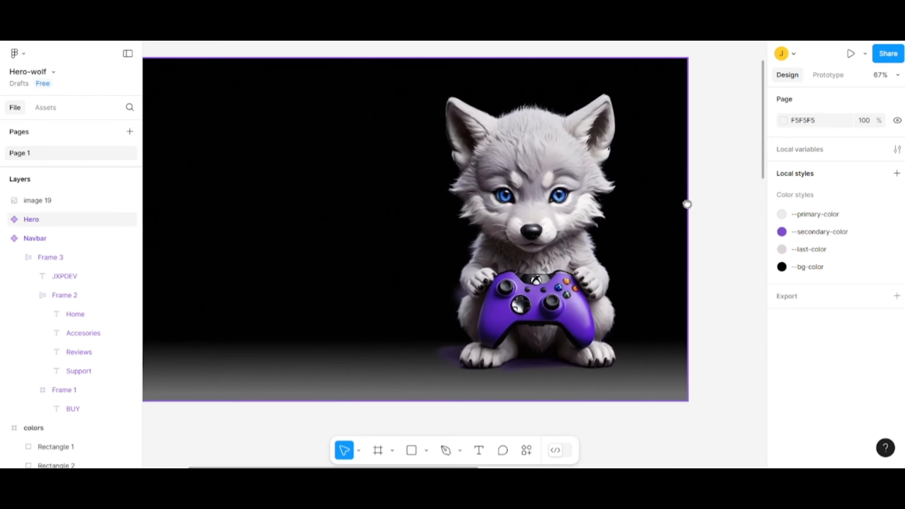
pyautogui.scroll(2, 695, 206)
pyautogui.moveTo(737, 207); pyautogui.dragTo(730, 211)
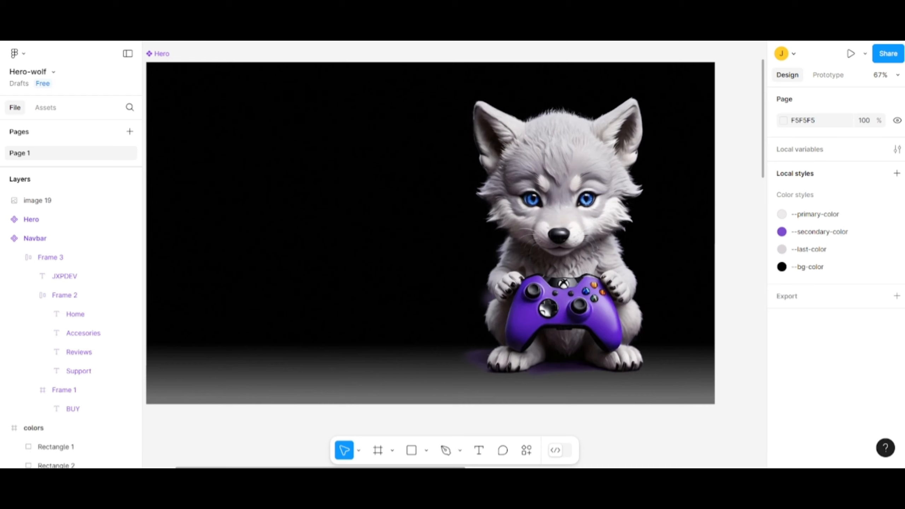
pyautogui.click(478, 453)
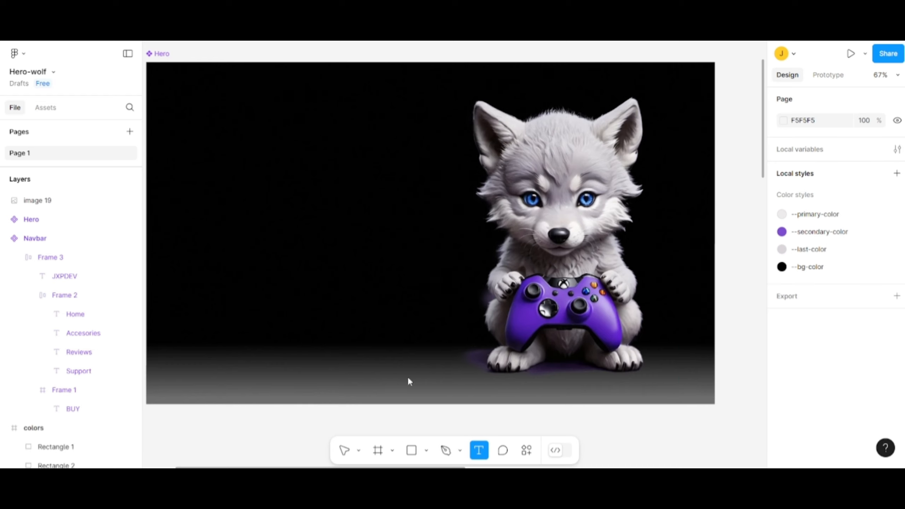
pyautogui.click(208, 161)
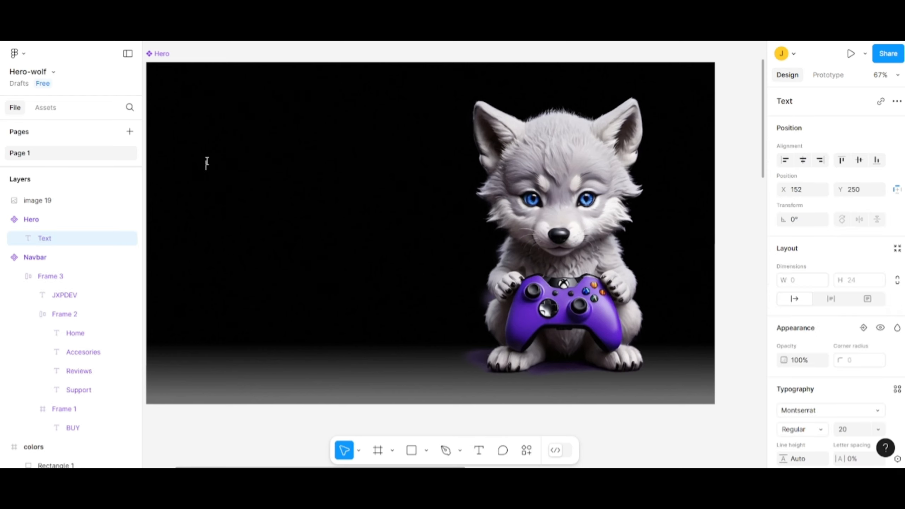
pyautogui.write('NEW CONSOLE')
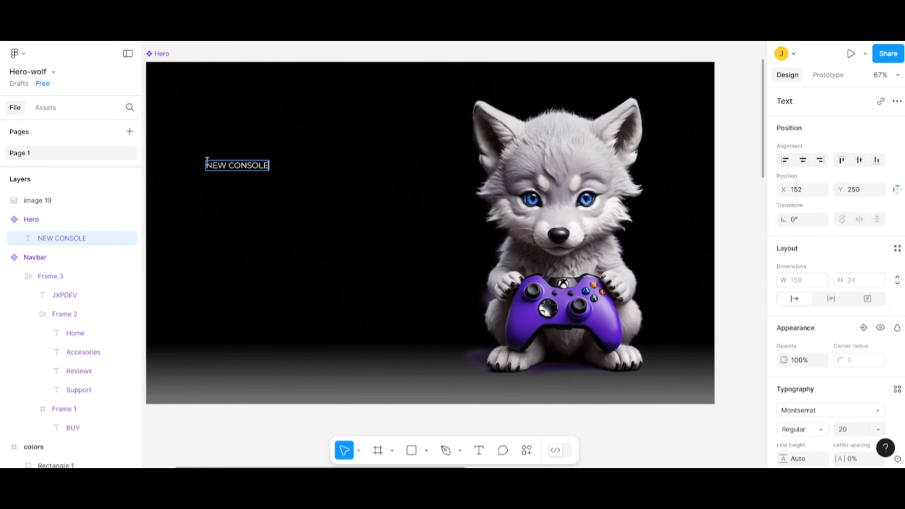
pyautogui.write(' EXPERIENCE')
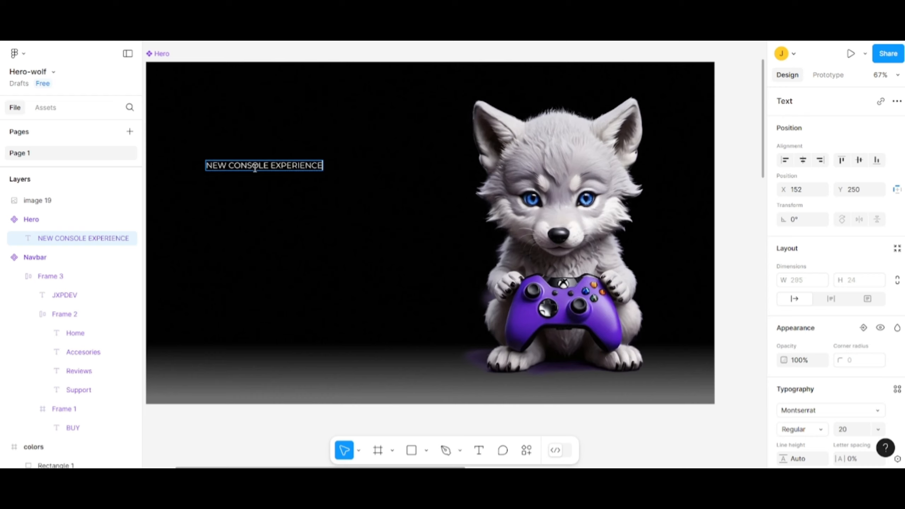
# - Set the NEW CONSOLE EXPERIENCE heading's font to Saira Stencil One and its size to 90
pyautogui.tripleClick(277, 168)
pyautogui.click(823, 414)
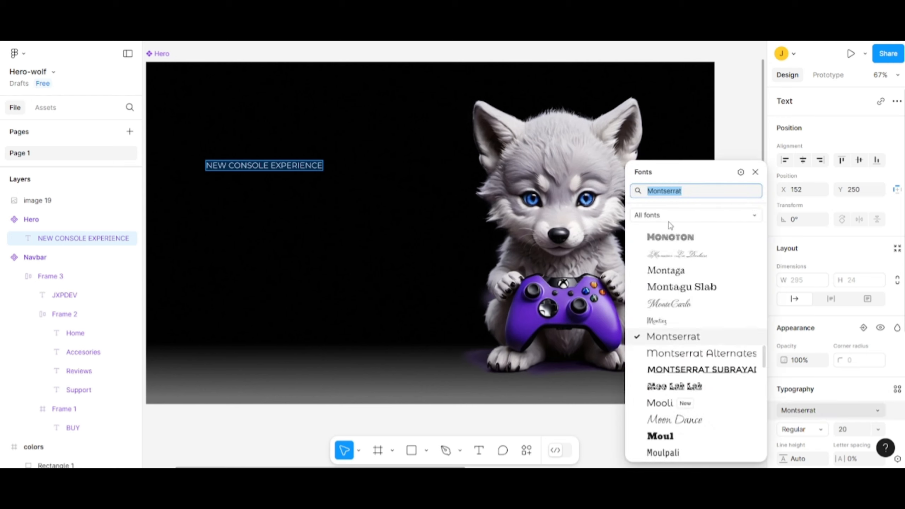
pyautogui.press('BackSpace')
pyautogui.write('Saira')
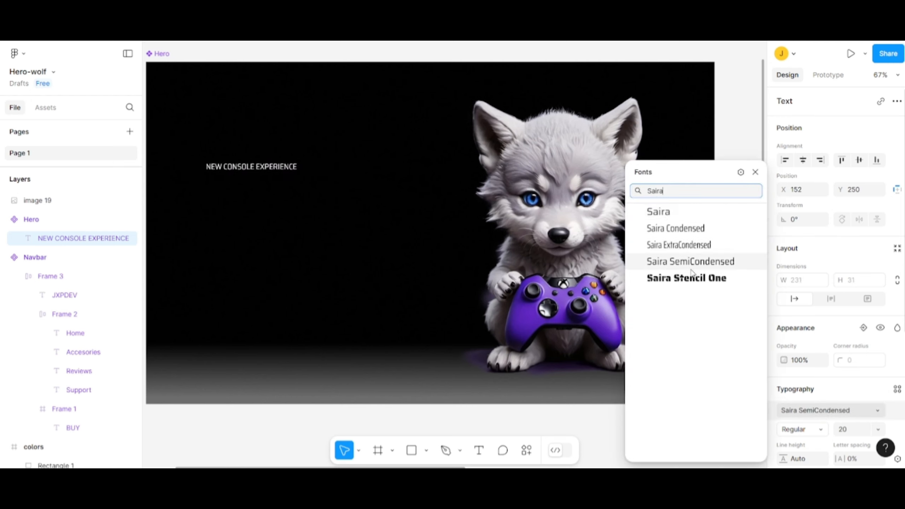
pyautogui.click(698, 285)
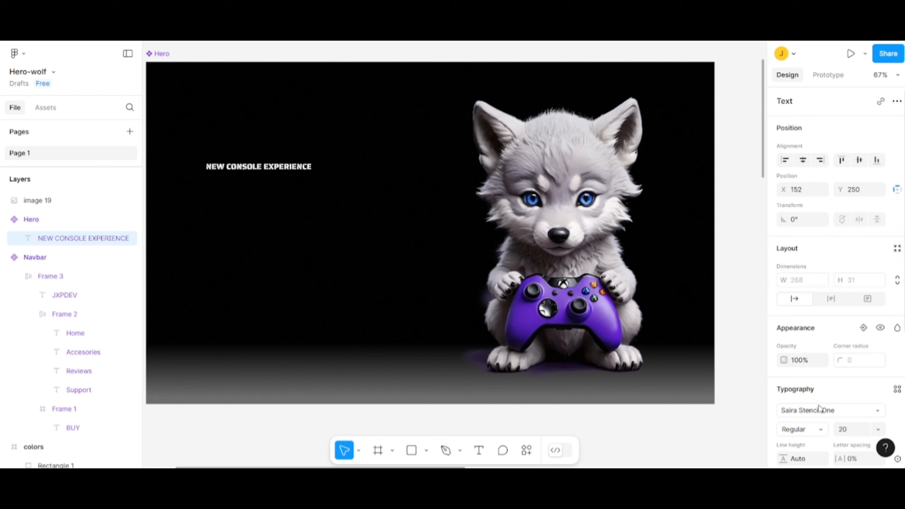
pyautogui.click(846, 433)
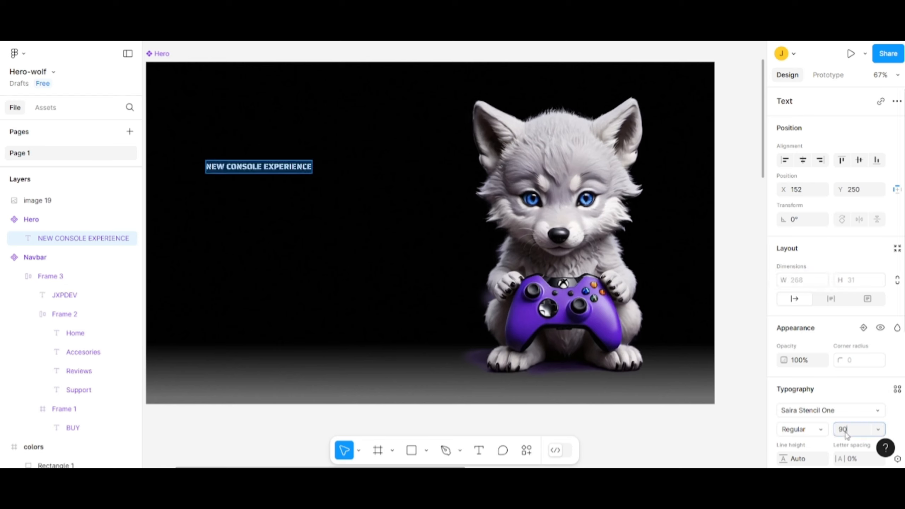
pyautogui.press('Return')
pyautogui.doubleClick(390, 215)
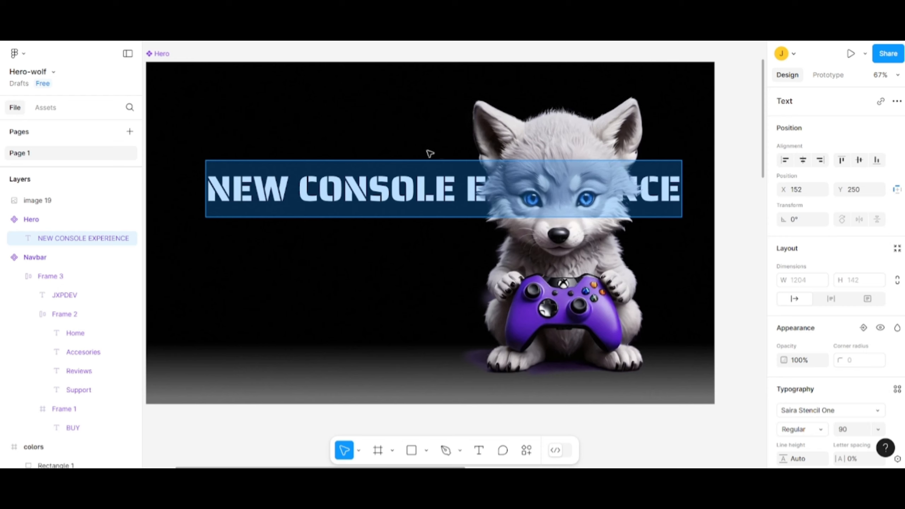
# - Move the NEW CONSOLE EXPERIENCE heading to about X 71, Y 185 and resize its text box to about 649 × 248 for two lines
pyautogui.press('Escape')
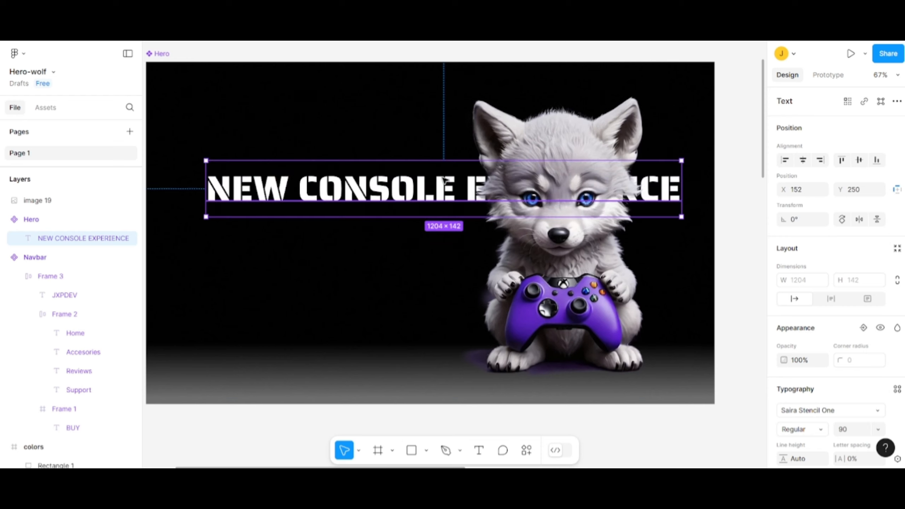
pyautogui.moveTo(445, 160); pyautogui.dragTo(429, 145)
pyautogui.scroll(-1, 408, 175)
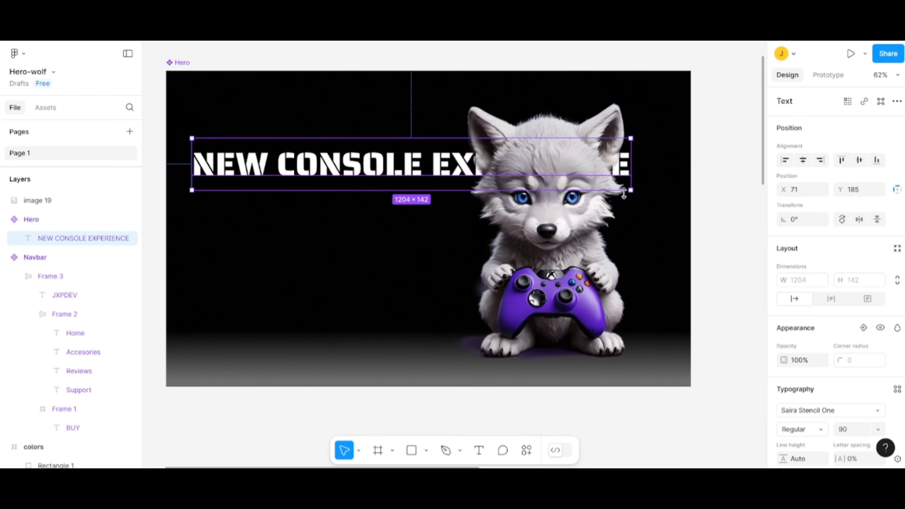
pyautogui.moveTo(629, 190); pyautogui.dragTo(427, 230)
pyautogui.click(411, 291)
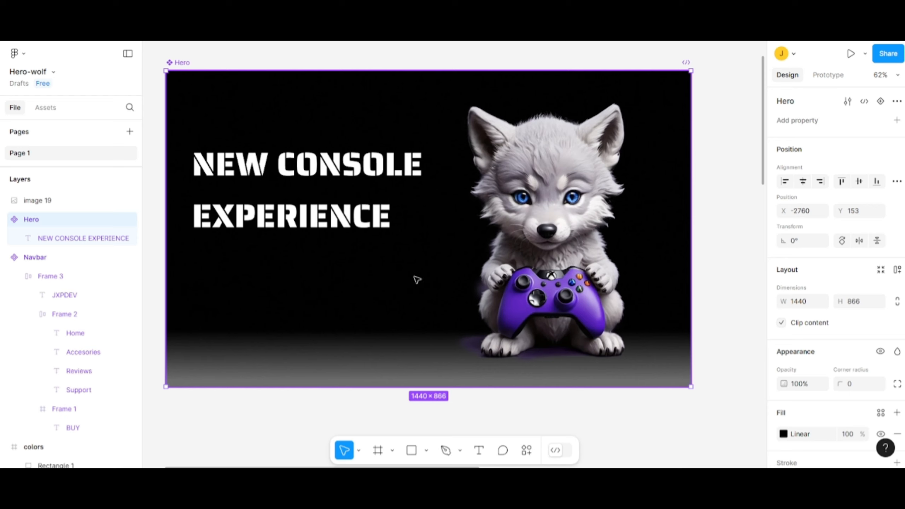
# - Raise the two-line heading to about Y 154 and set its line height to 100
pyautogui.click(356, 183)
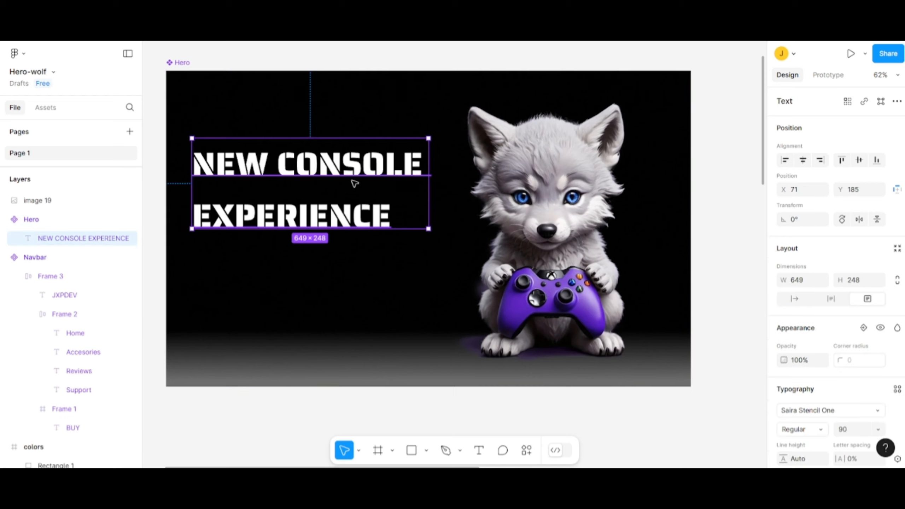
pyautogui.moveTo(367, 197); pyautogui.dragTo(367, 186)
pyautogui.scroll(-5, 802, 364)
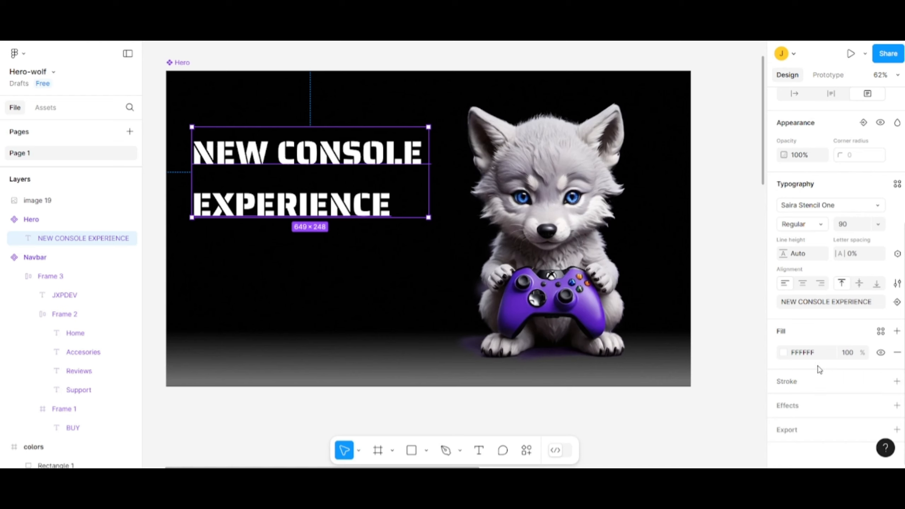
pyautogui.click(804, 256)
pyautogui.write('100')
pyautogui.press('Return')
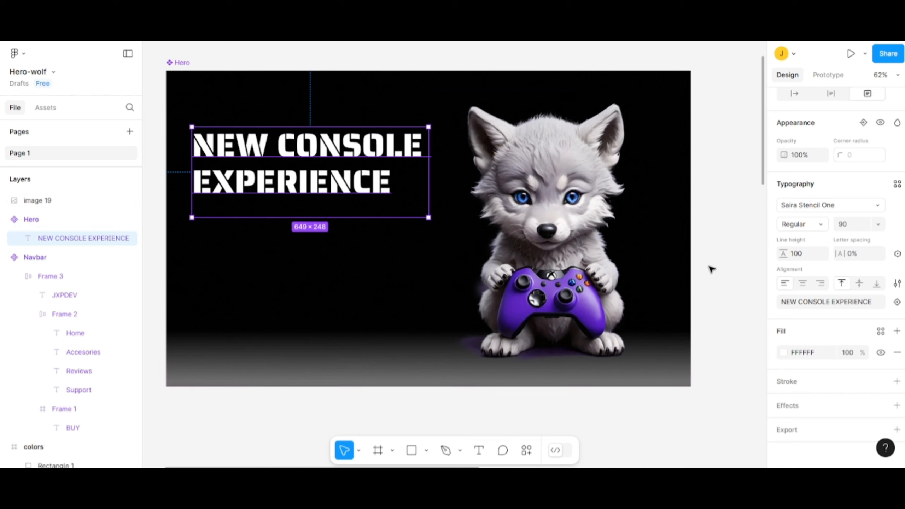
pyautogui.click(570, 260)
pyautogui.click(369, 256)
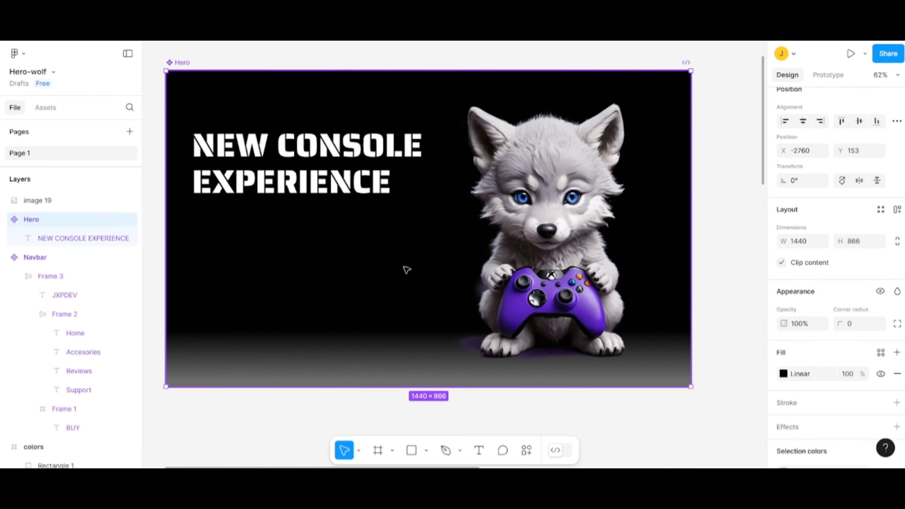
pyautogui.moveTo(402, 270)
pyautogui.mouseDown()
pyautogui.moveTo(402, 287)
pyautogui.moveTo(403, 261)
pyautogui.mouseUp()
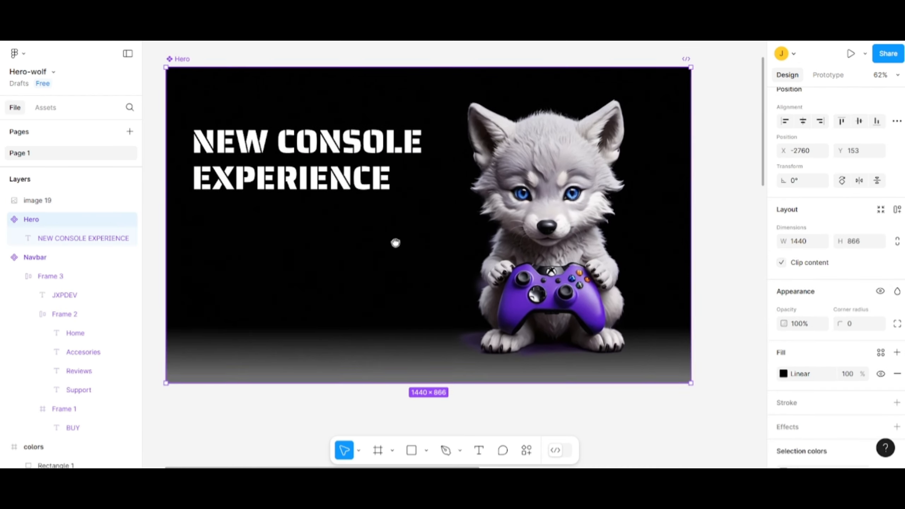
# - Apply the --secondary-color style to the word CONSOLE in the Hero heading
pyautogui.scroll(3, 392, 222)
pyautogui.doubleClick(345, 134)
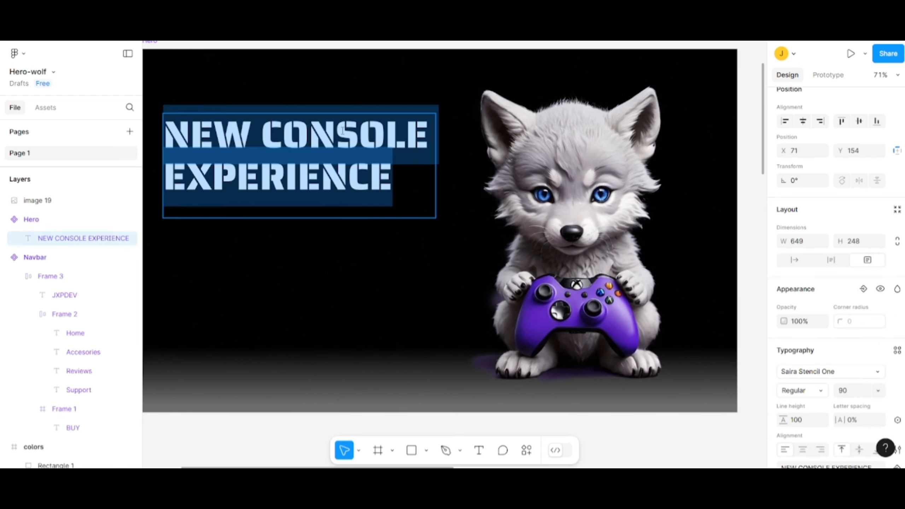
pyautogui.click(319, 139)
pyautogui.moveTo(264, 135); pyautogui.dragTo(424, 134)
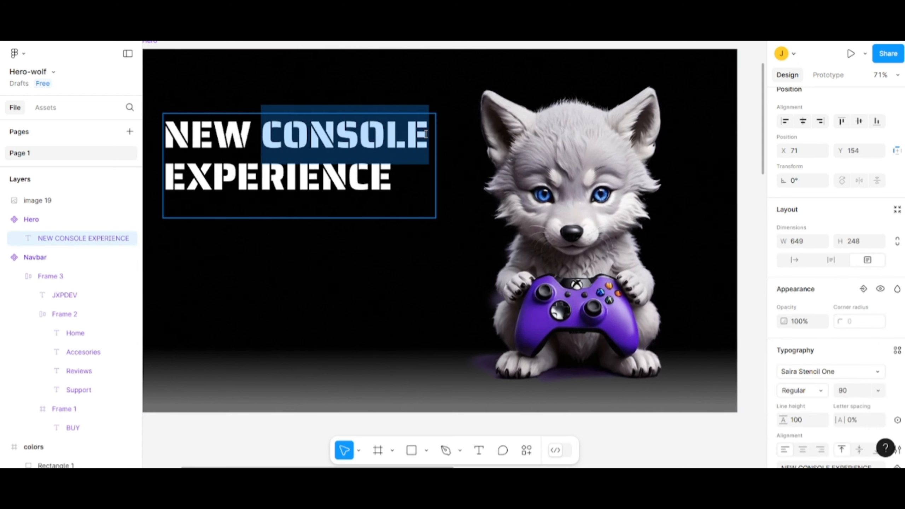
pyautogui.scroll(-3, 849, 371)
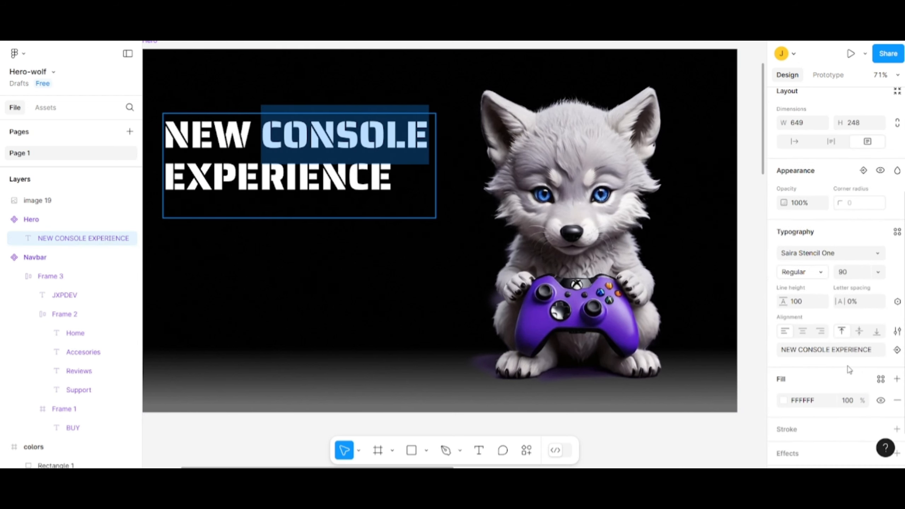
pyautogui.click(881, 379)
pyautogui.click(681, 315)
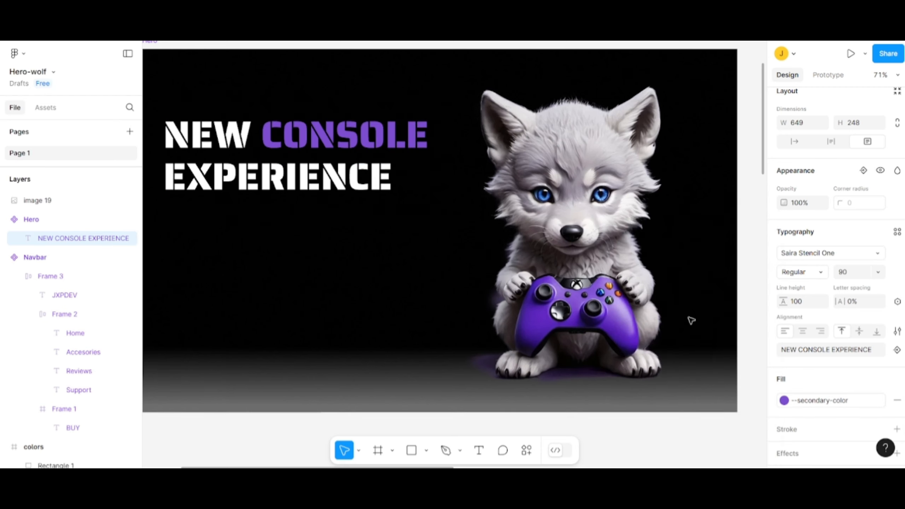
pyautogui.press('Escape')
pyautogui.press('Escape')
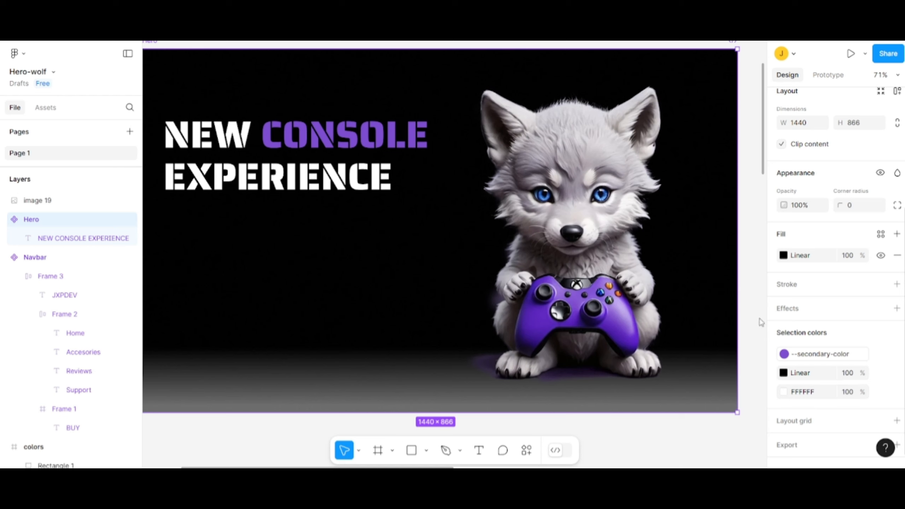
pyautogui.scroll(-1, 410, 235)
pyautogui.moveTo(411, 234); pyautogui.dragTo(419, 241)
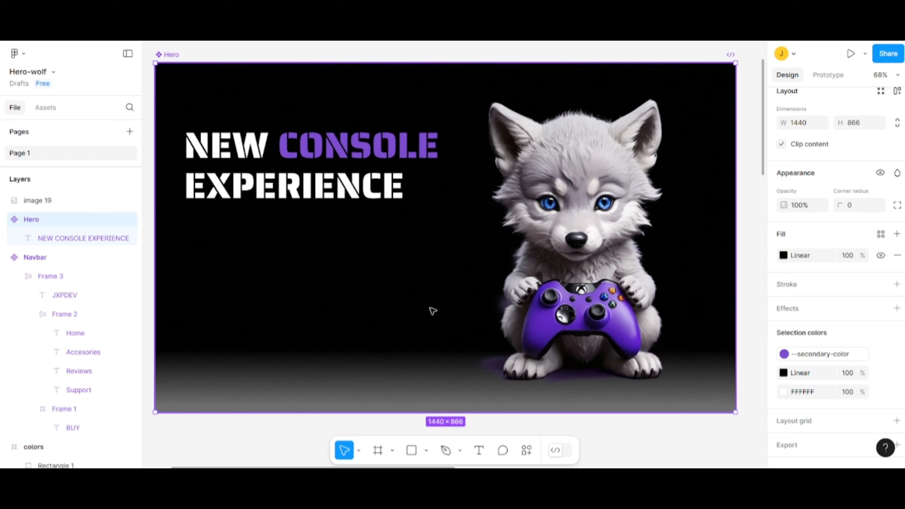
pyautogui.click(479, 451)
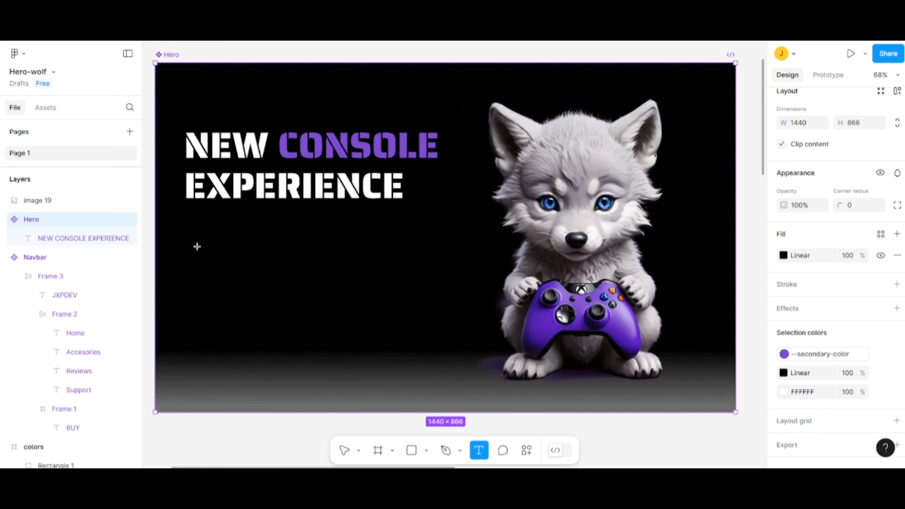
pyautogui.click(189, 244)
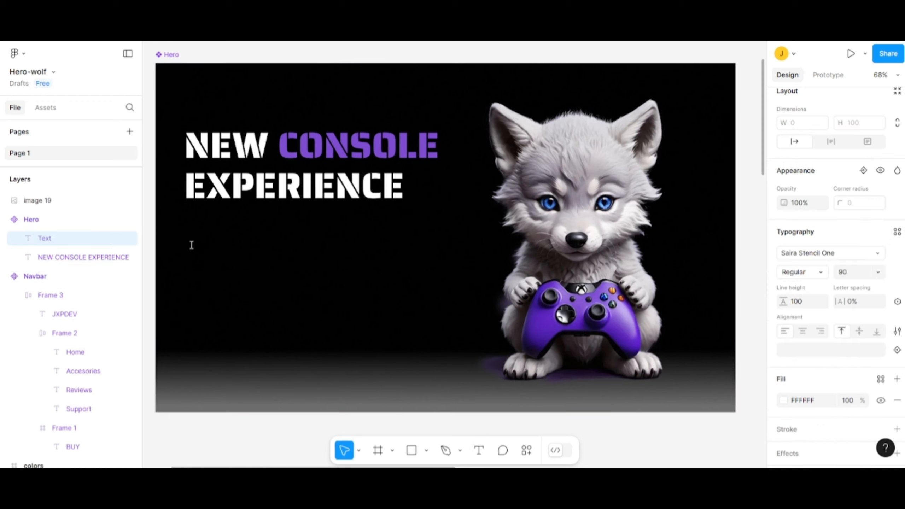
pyautogui.click(862, 277)
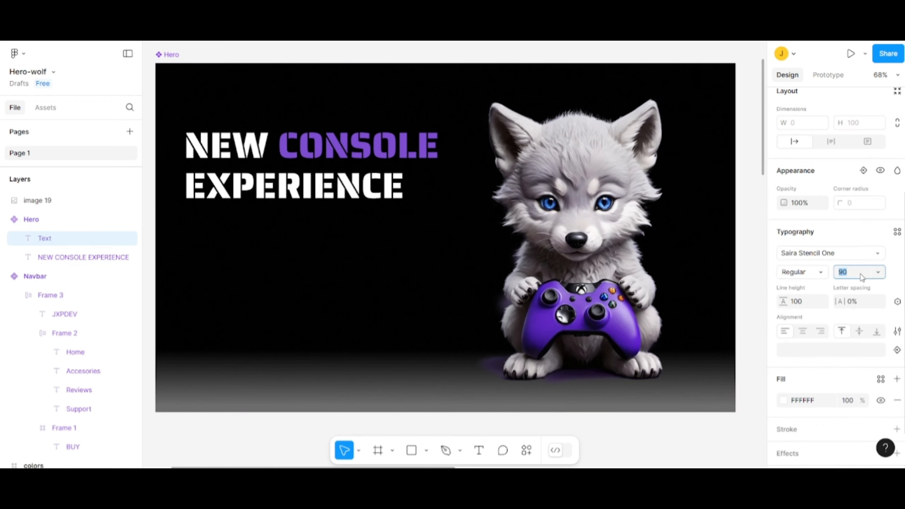
pyautogui.write('30')
pyautogui.press('Return')
pyautogui.click(835, 254)
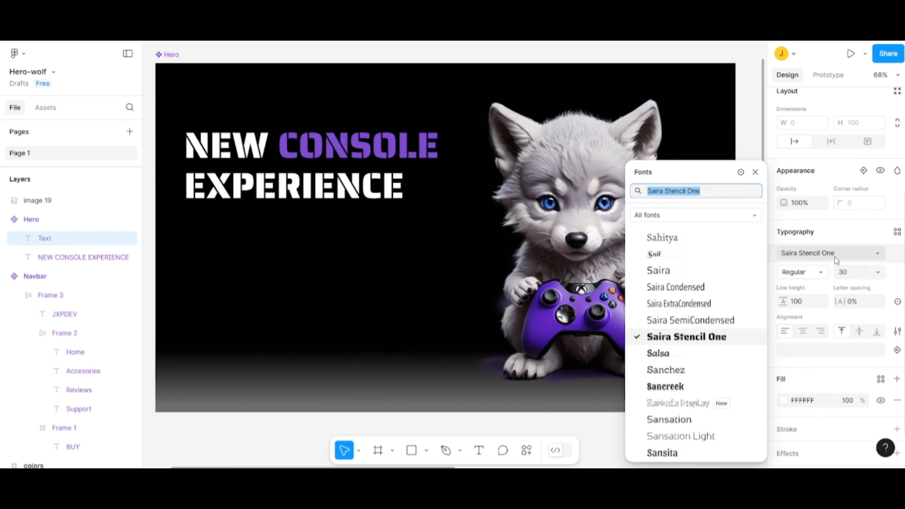
pyautogui.write('Mont')
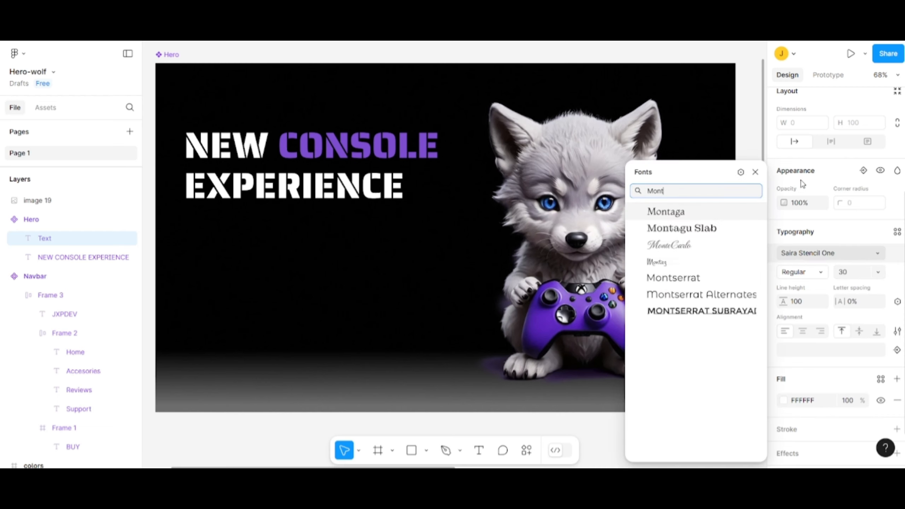
pyautogui.click(688, 279)
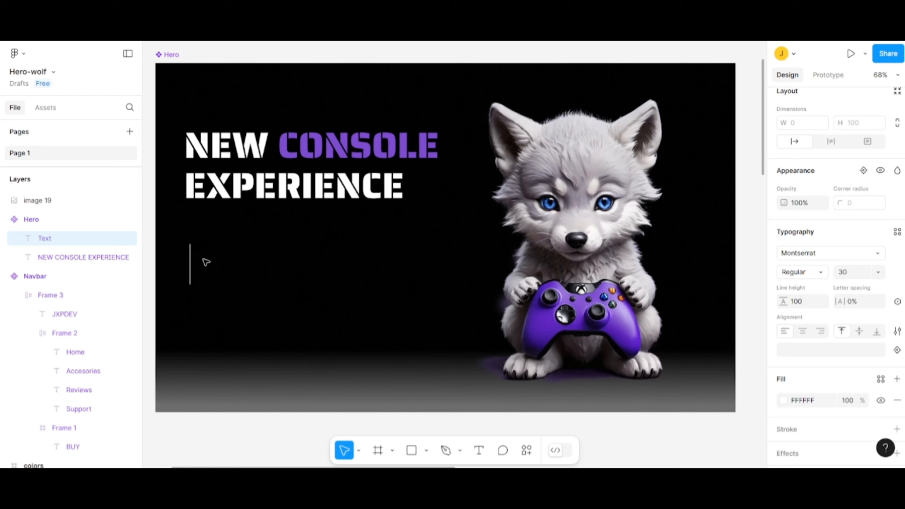
pyautogui.press('Escape')
pyautogui.click(534, 427)
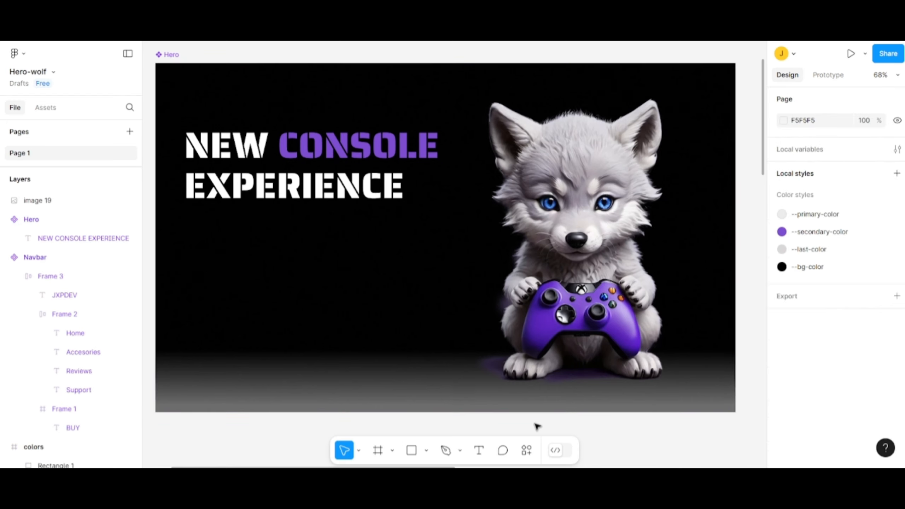
# - Paste the copied tagline "Play without limits with a console designed for the best gaming experience" as new text below the Hero heading
pyautogui.click(479, 451)
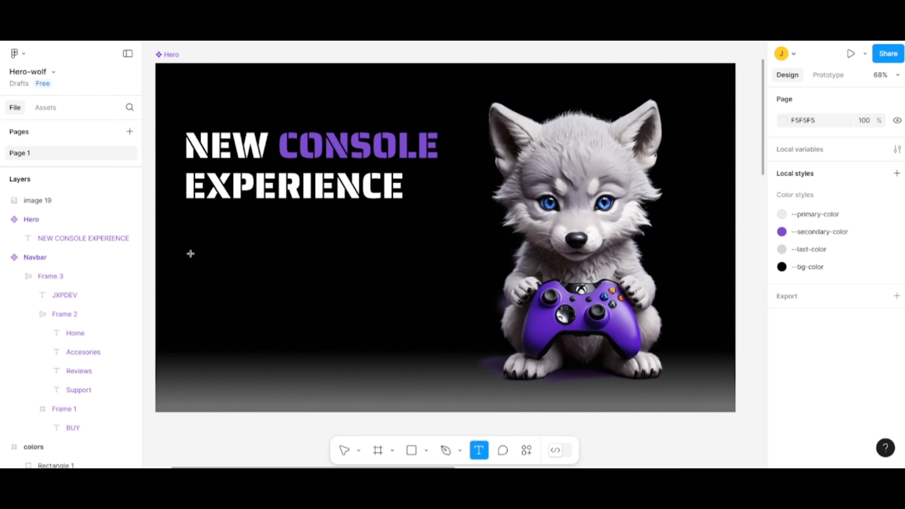
pyautogui.click(191, 253)
pyautogui.hotkey('ctrl', 'v')
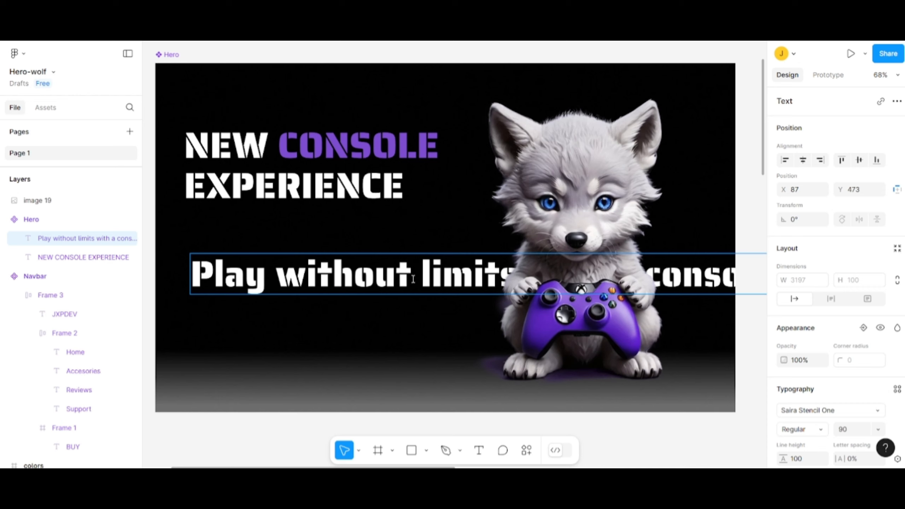
# - Set the whole tagline's font size to 30 and its font to Montserrat
pyautogui.scroll(-5, 815, 378)
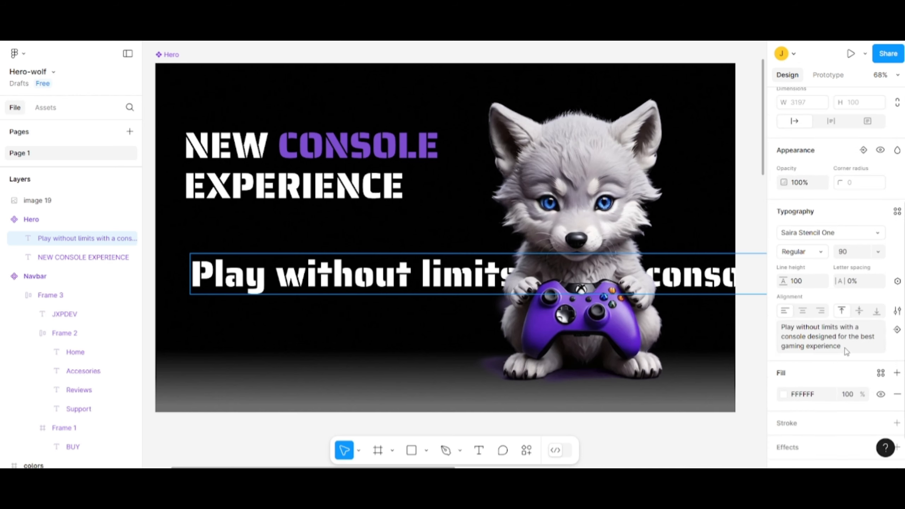
pyautogui.tripleClick(848, 351)
pyautogui.click(849, 256)
pyautogui.press('Return')
pyautogui.tripleClick(471, 267)
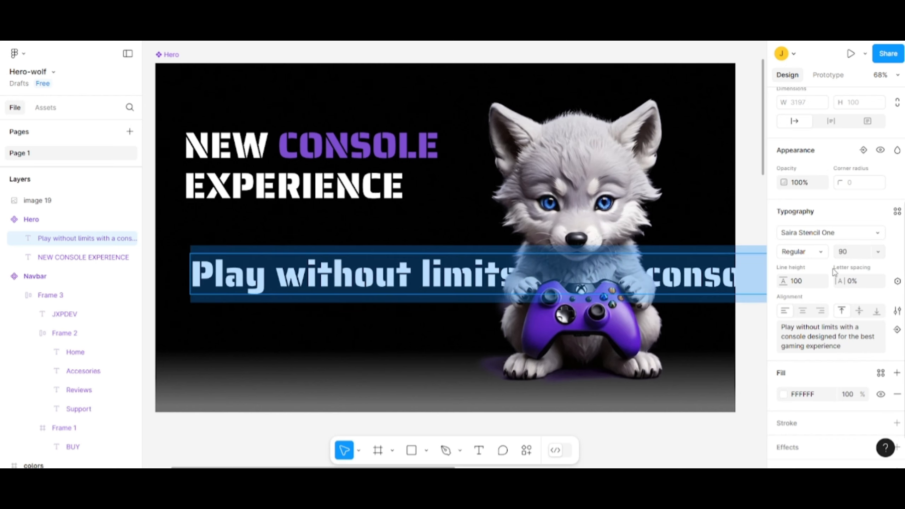
pyautogui.click(852, 255)
pyautogui.write('30')
pyautogui.press('Return')
pyautogui.click(826, 236)
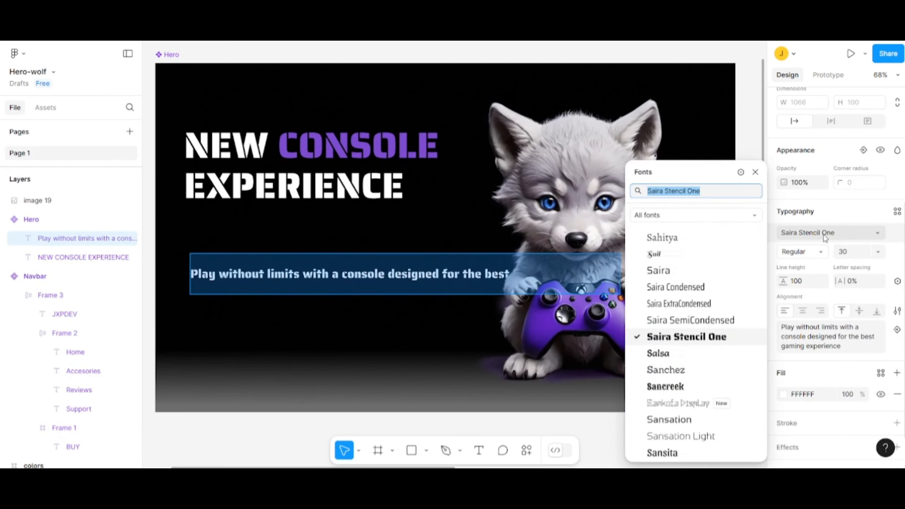
pyautogui.write('Mont')
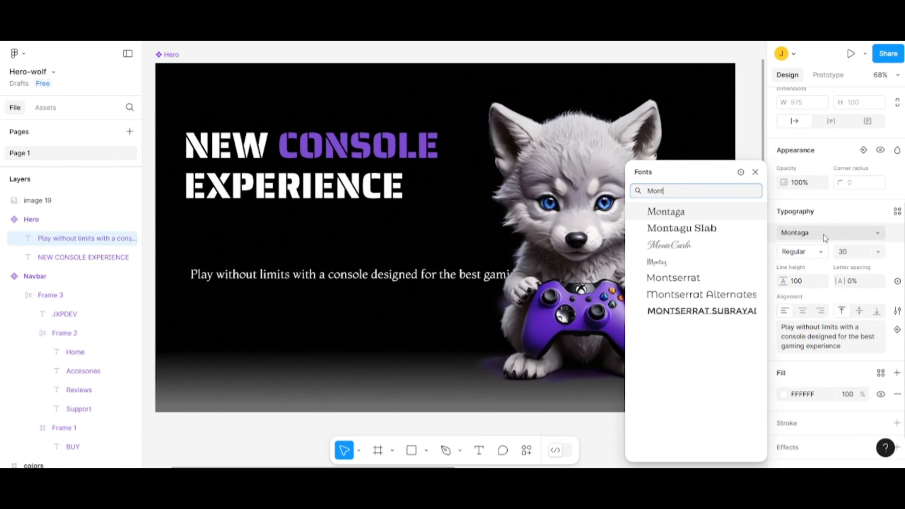
pyautogui.click(686, 278)
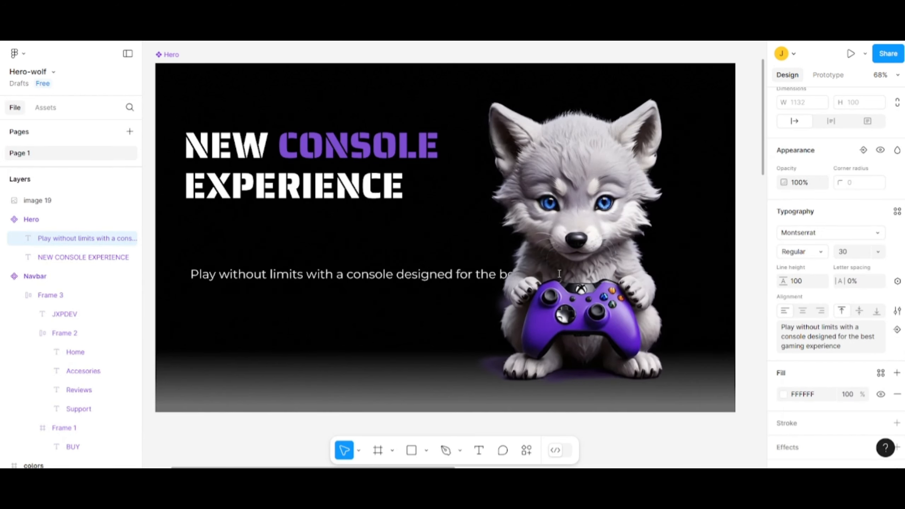
# - Resize the tagline's text box to about 633 × 145 so it wraps onto two lines, and set its line height to Auto
pyautogui.doubleClick(424, 274)
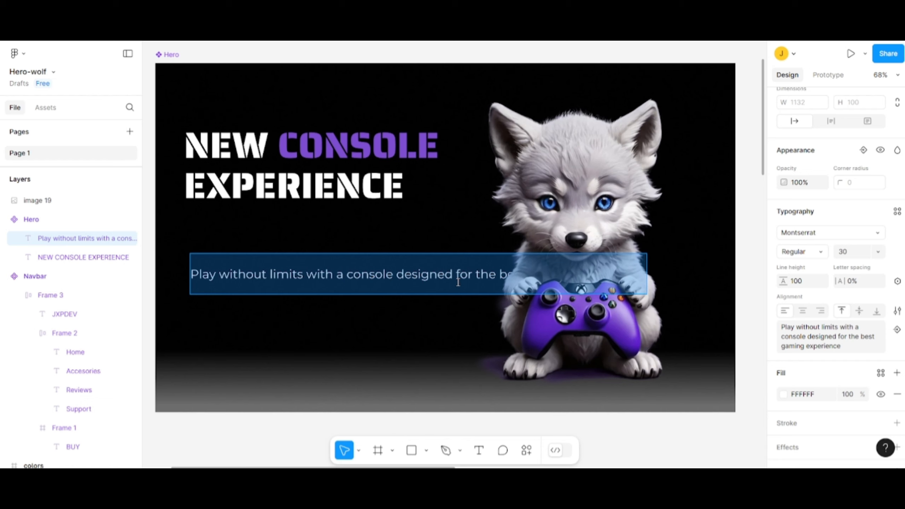
pyautogui.press('Escape')
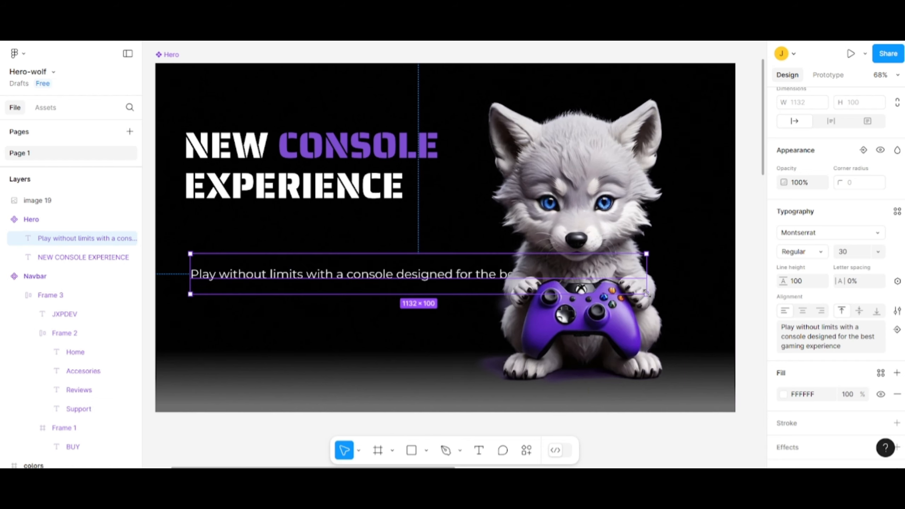
pyautogui.moveTo(647, 294); pyautogui.dragTo(446, 313)
pyautogui.click(801, 281)
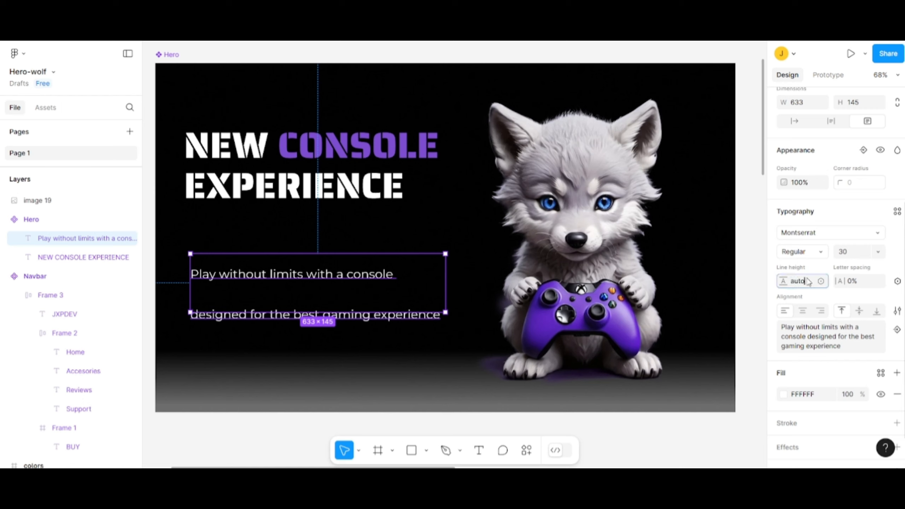
pyautogui.press('Return')
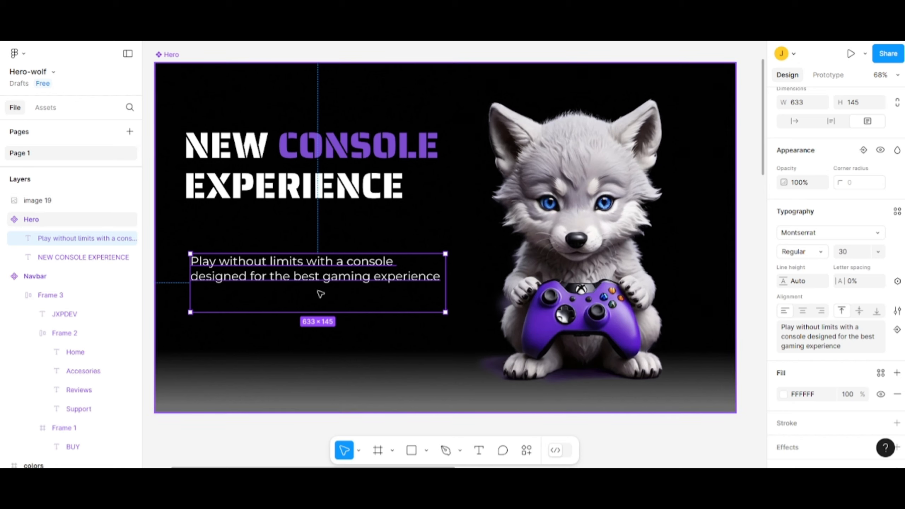
# - Shorten the tagline's text box to fit its two lines and move it beneath the heading, with a gap of about 31
pyautogui.moveTo(442, 313)
pyautogui.mouseDown()
pyautogui.moveTo(433, 303)
pyautogui.moveTo(442, 298)
pyautogui.mouseUp()
pyautogui.moveTo(411, 262); pyautogui.dragTo(404, 242)
pyautogui.click(450, 200)
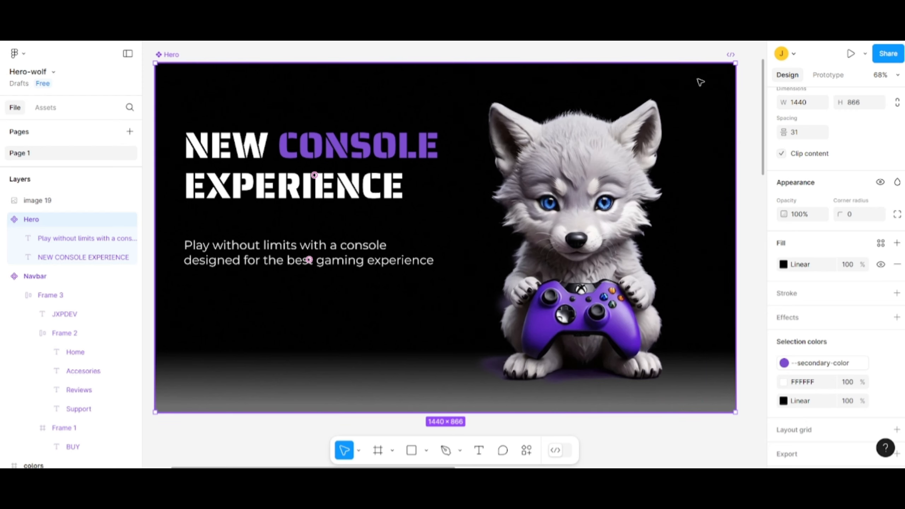
# - Draw a button frame about 260 × 61 inside the Hero, below the tagline
pyautogui.scroll(-1, 700, 82)
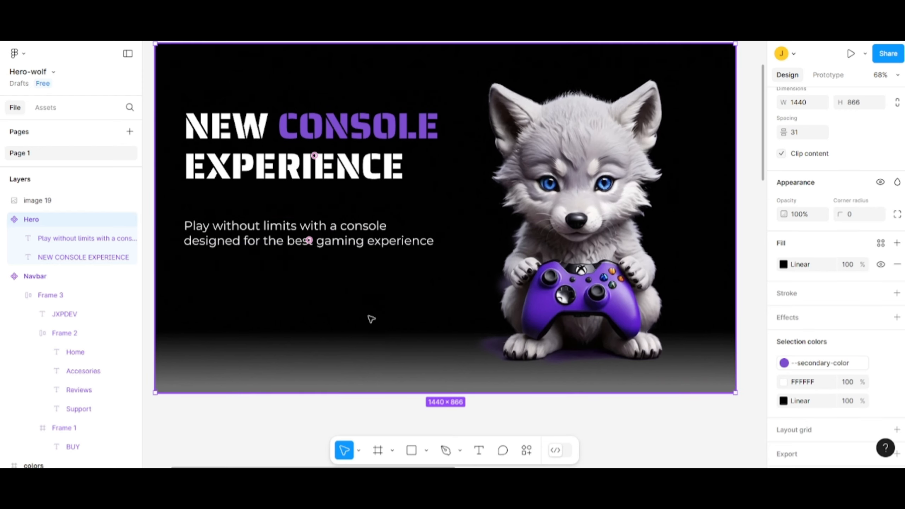
pyautogui.click(392, 451)
pyautogui.click(411, 393)
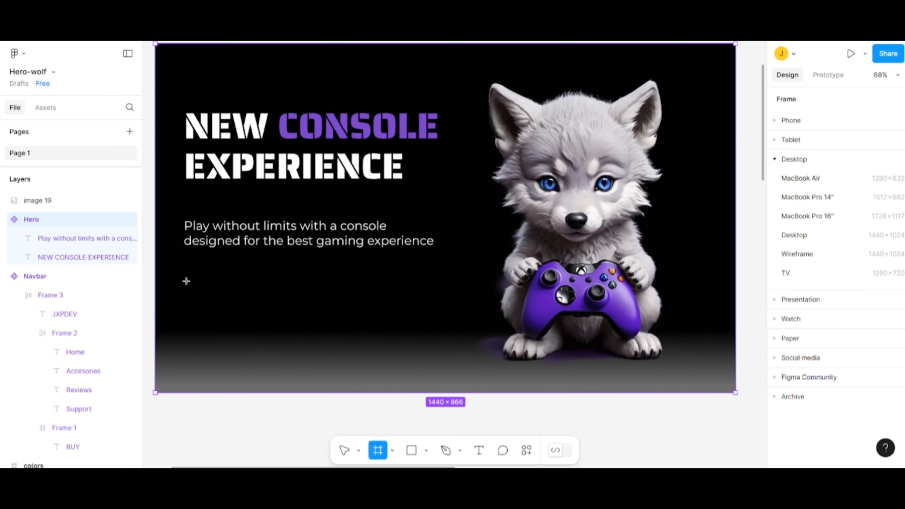
pyautogui.moveTo(186, 281)
pyautogui.mouseDown()
pyautogui.moveTo(251, 306)
pyautogui.moveTo(291, 306)
pyautogui.mouseUp()
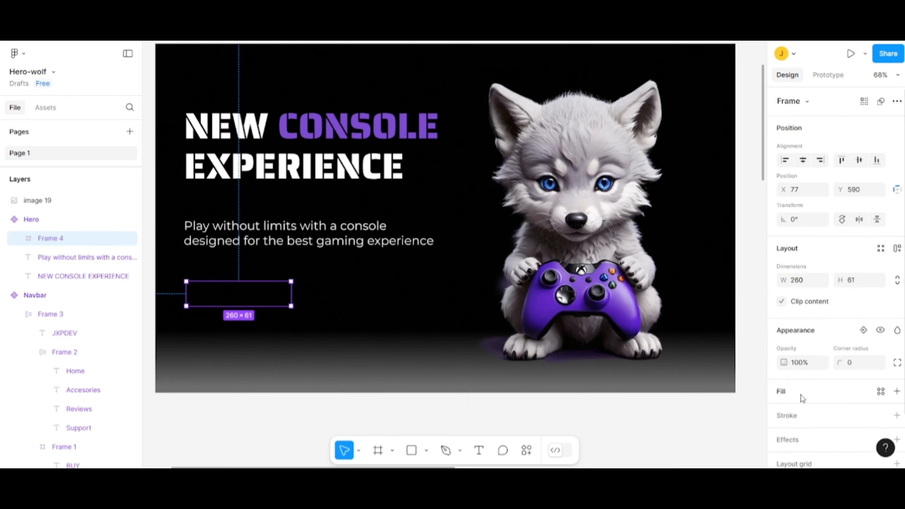
# - Add a fill to the new button frame using the --primary-color library style
pyautogui.click(896, 392)
pyautogui.click(784, 413)
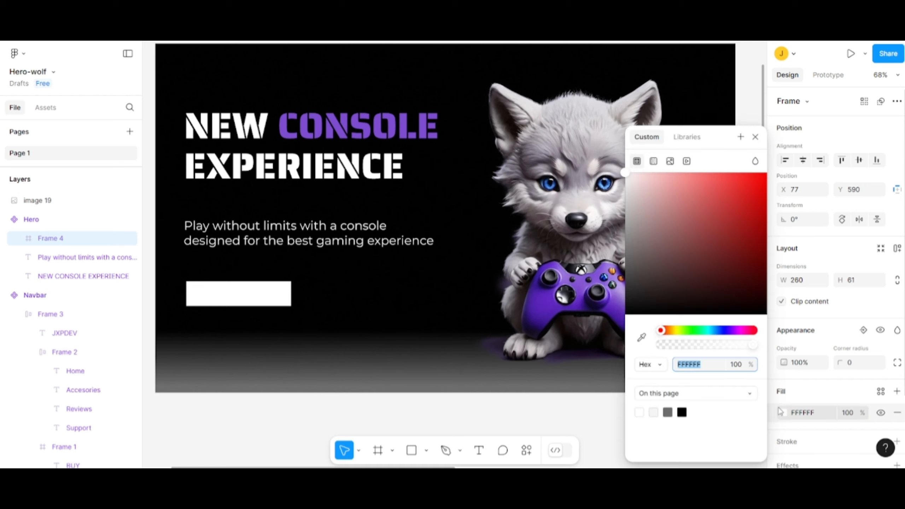
pyautogui.click(687, 137)
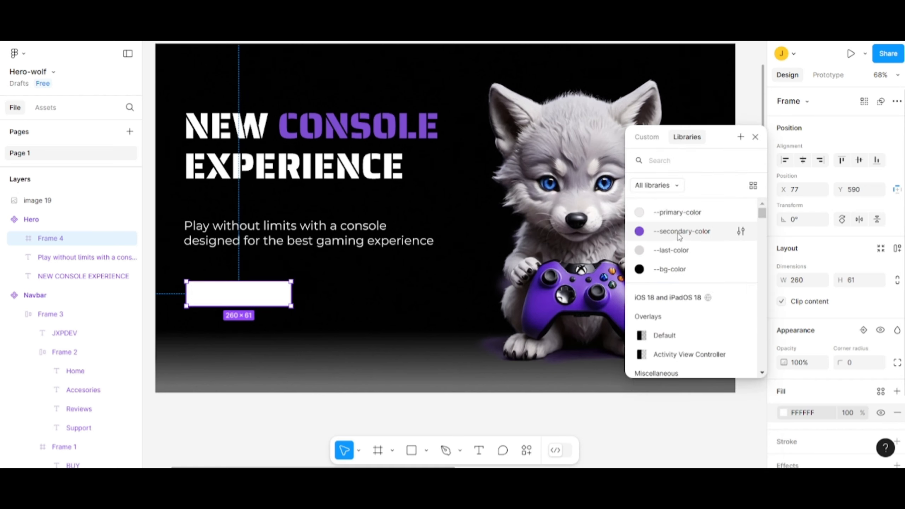
pyautogui.click(678, 214)
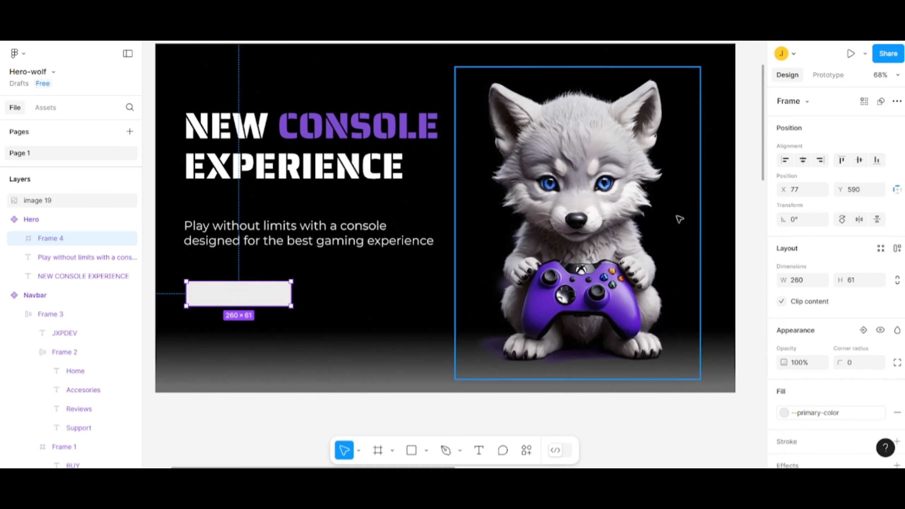
pyautogui.click(375, 302)
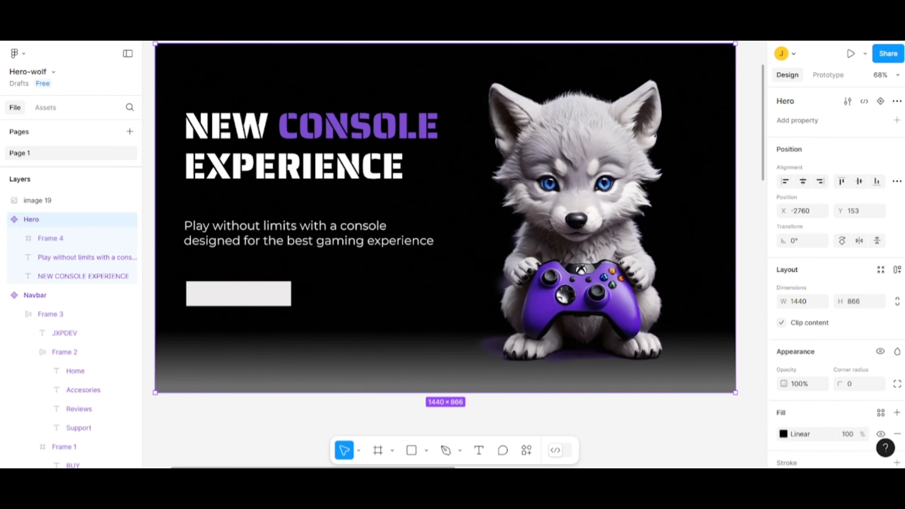
# - Round the button frame's corners with a radius of 100
pyautogui.click(262, 295)
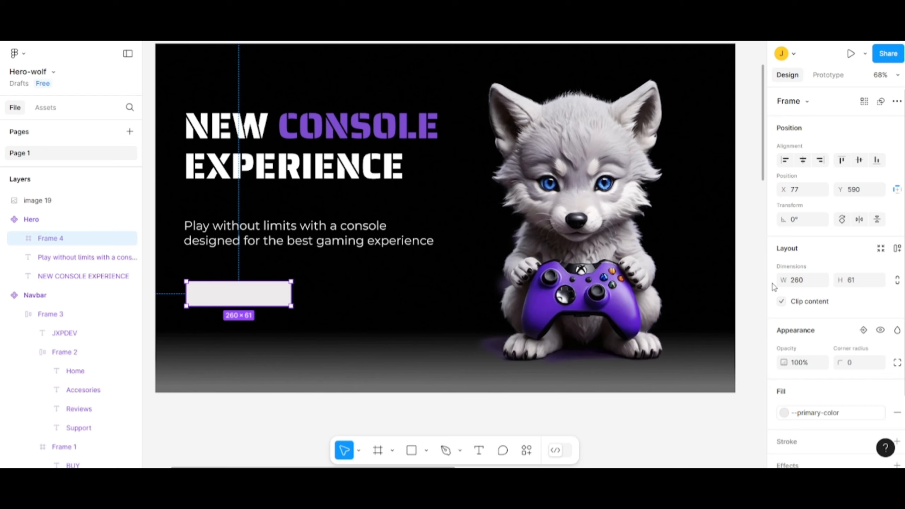
pyautogui.click(850, 363)
pyautogui.press('Return')
# - Set the button frame's height to 60 and shift it slightly to line up with the tagline's left edge
pyautogui.click(857, 288)
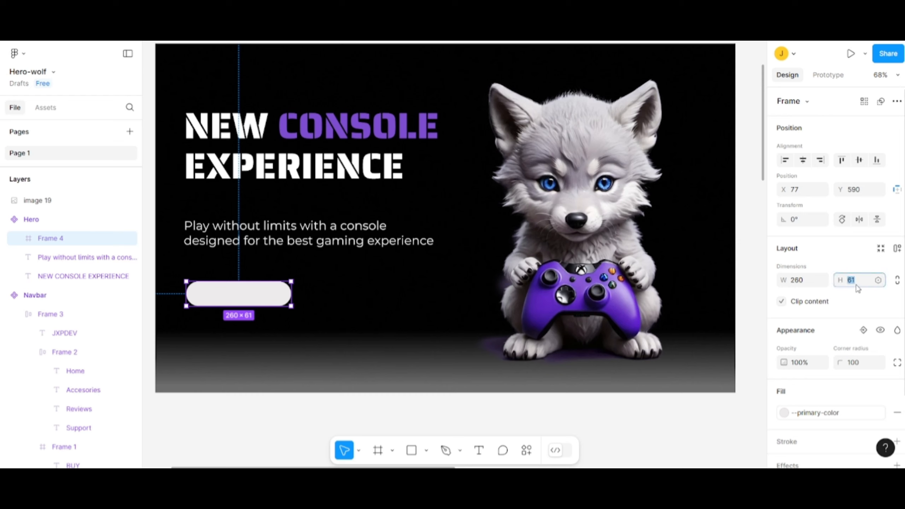
pyautogui.write('60')
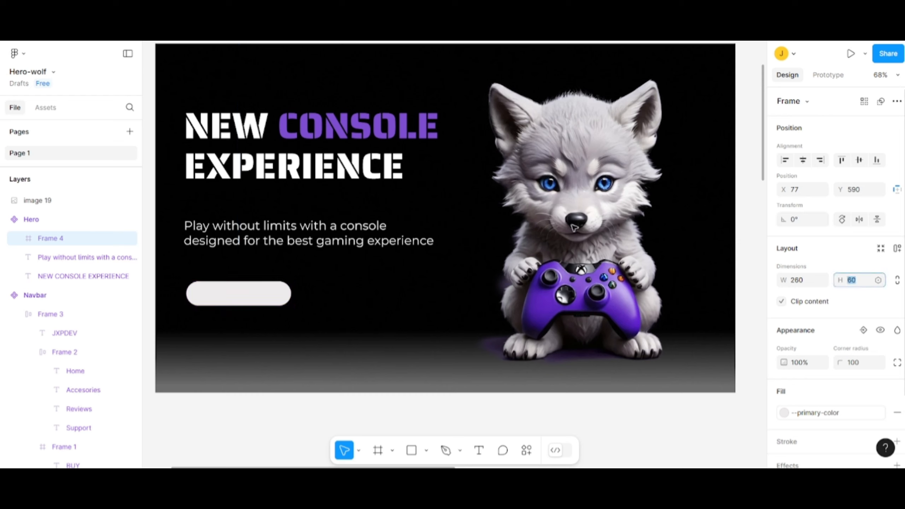
pyautogui.press('Return')
pyautogui.moveTo(275, 293)
pyautogui.mouseDown()
pyautogui.moveTo(273, 272)
pyautogui.moveTo(273, 290)
pyautogui.mouseUp()
pyautogui.click(353, 298)
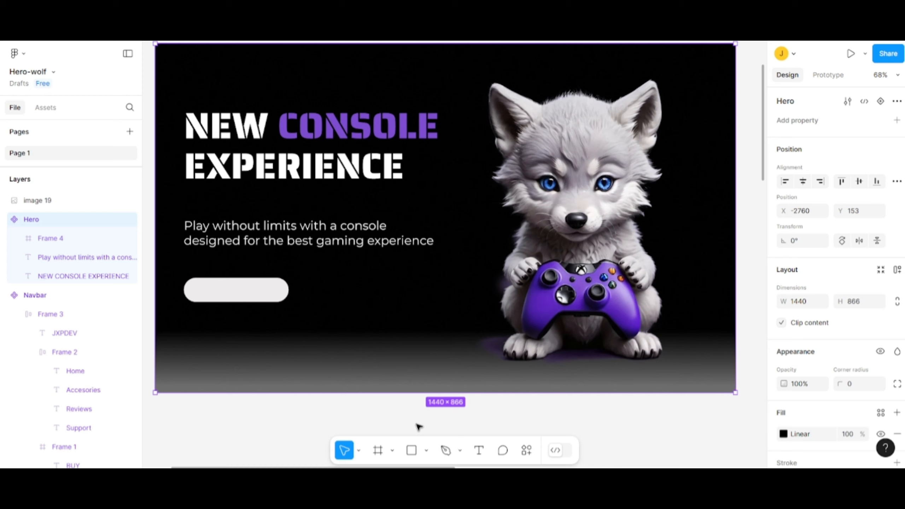
# - Add the text "READ MORE" inside the button frame and move it to about the middle of the button
pyautogui.click(480, 451)
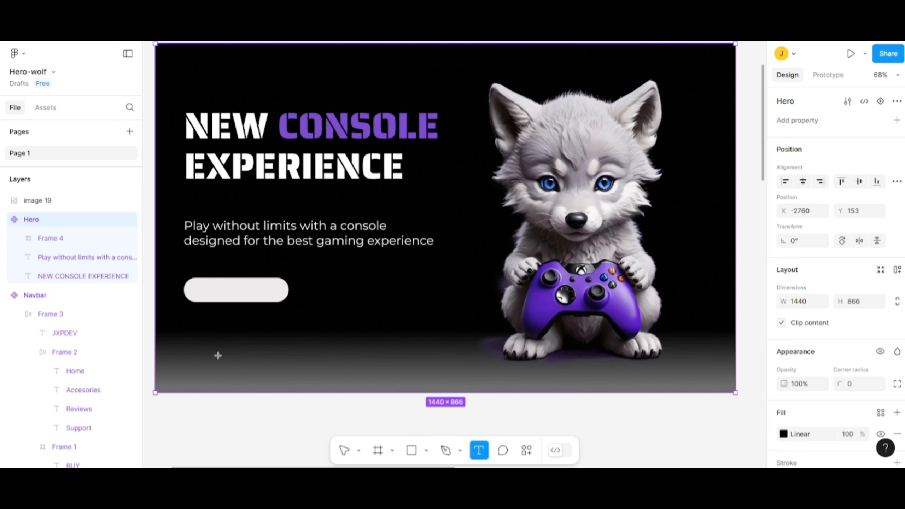
pyautogui.click(214, 288)
pyautogui.write('READ')
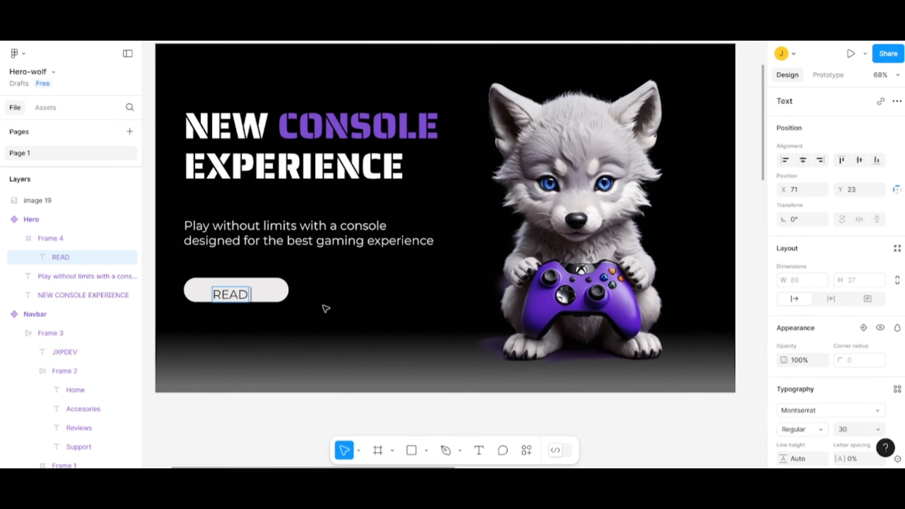
pyautogui.write(' MORE')
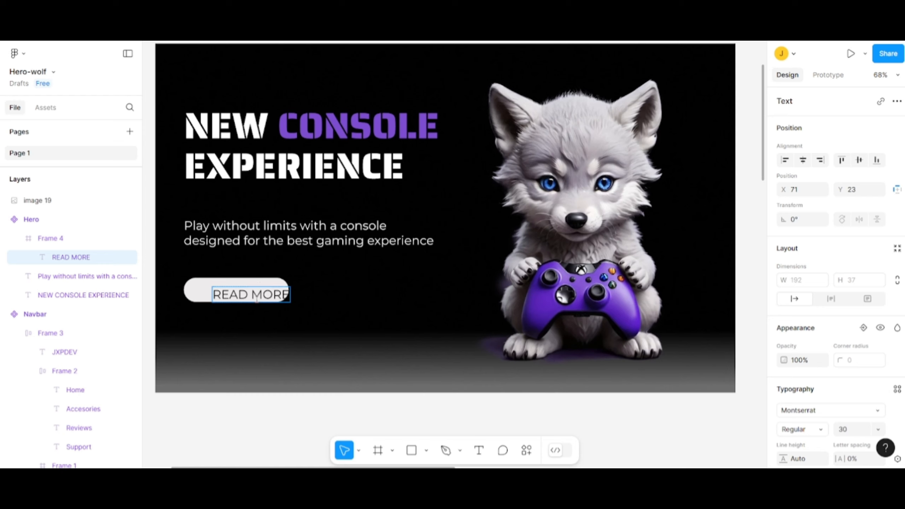
pyautogui.press('Escape')
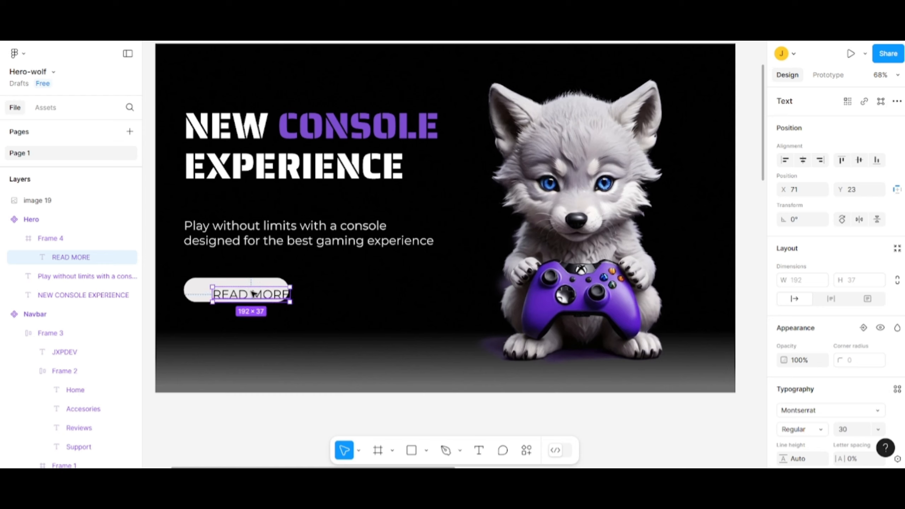
pyautogui.moveTo(253, 293); pyautogui.dragTo(238, 288)
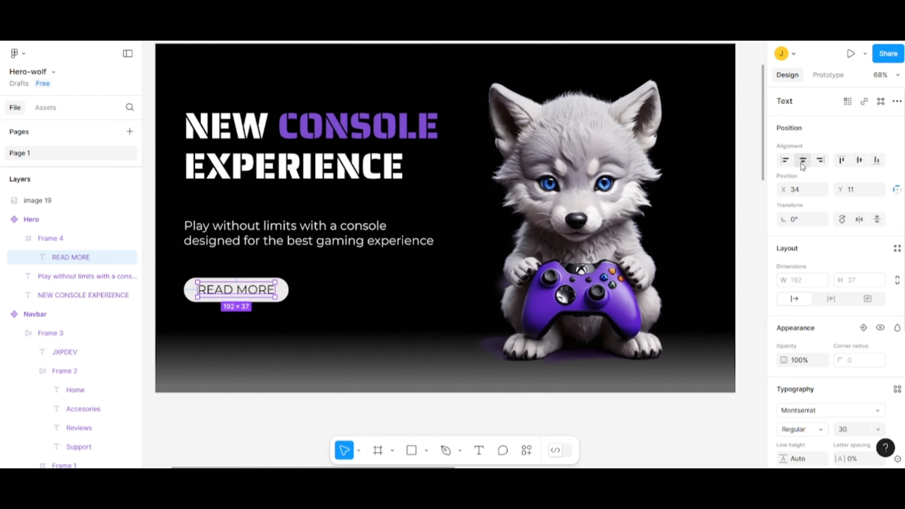